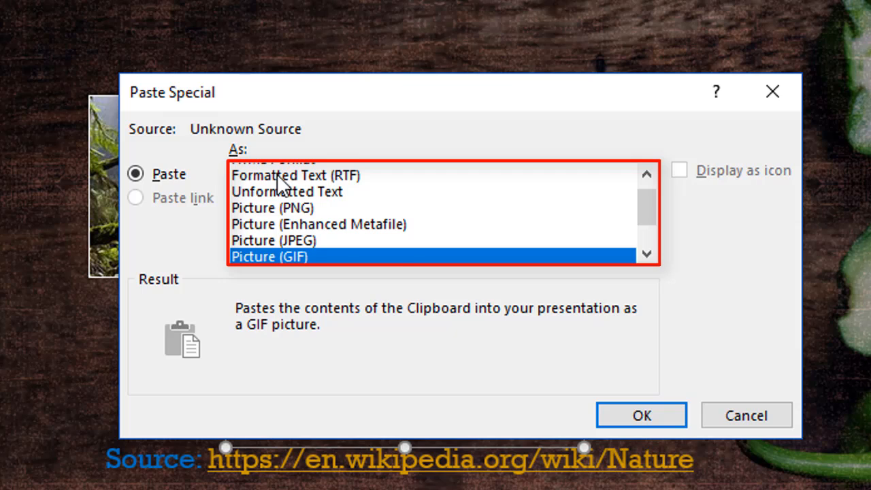
Review the remaining Paste Special formats down to Bitmap, and dismiss the dialog without pasting.
key("Down")
key("Down")
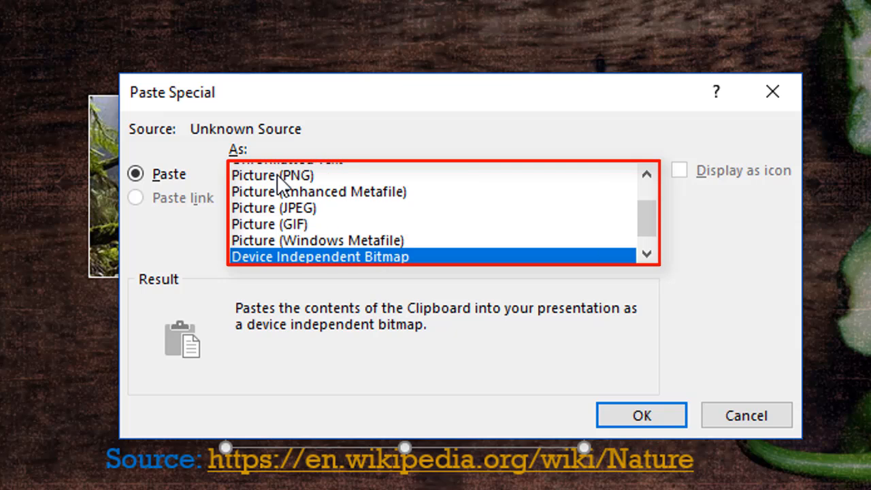
key("Down")
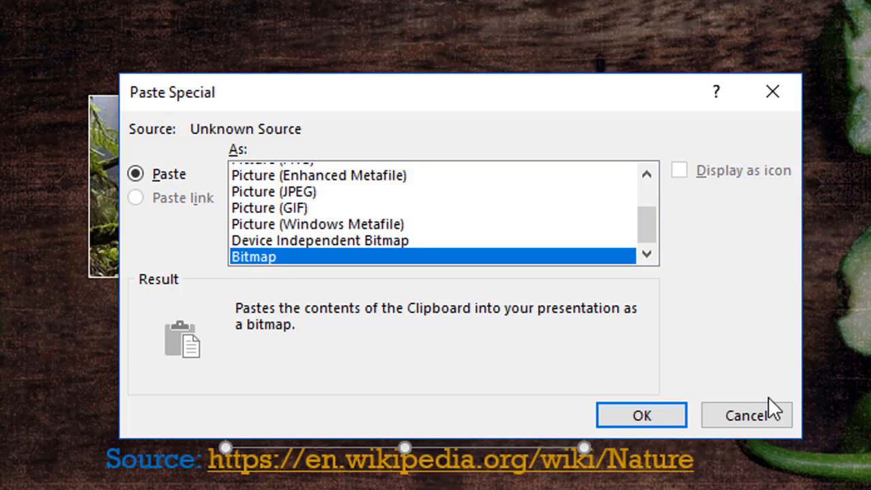
left_click(767, 413)
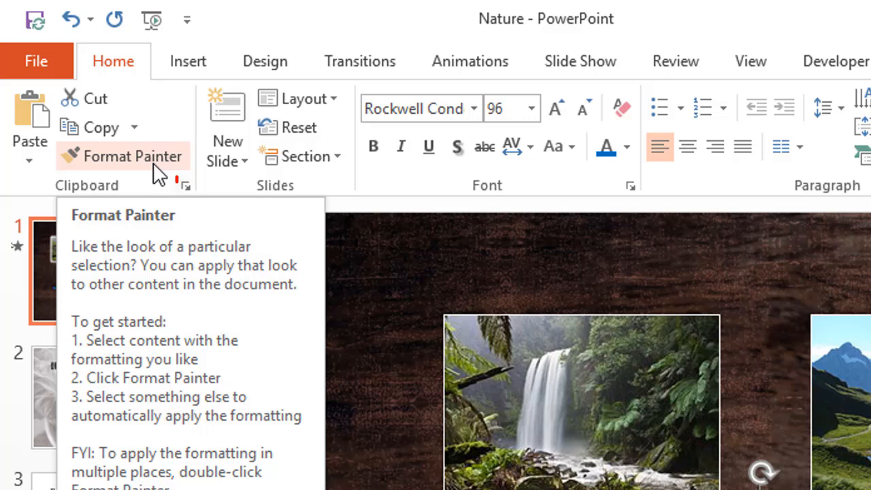
Show the Office clipboard's collected items, check its options, and close it.
left_click(186, 187)
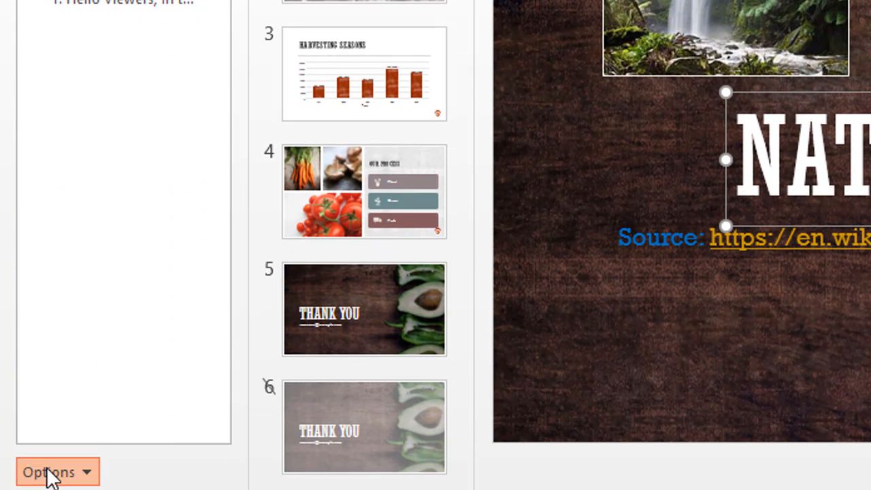
left_click(49, 472)
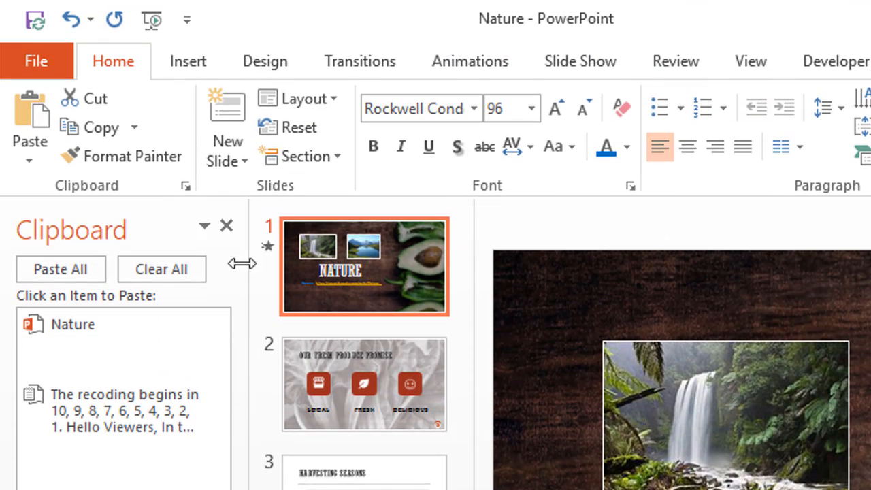
left_click(226, 226)
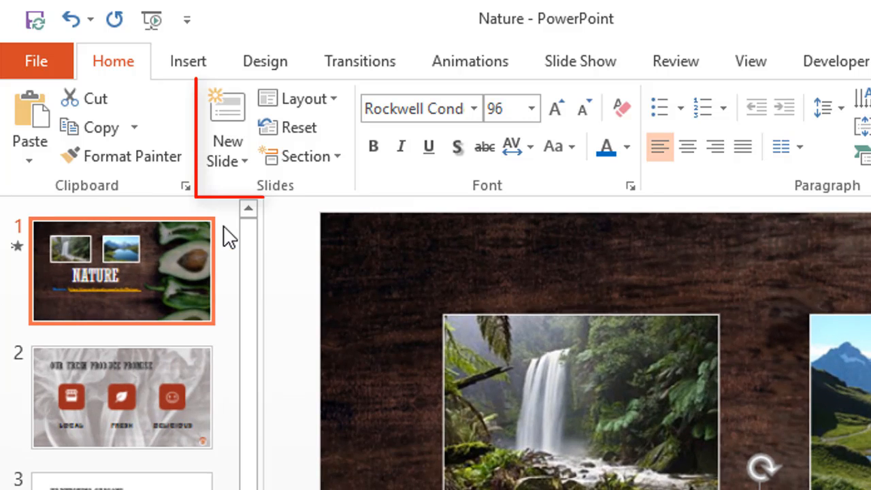
Review the layouts offered for new and existing slides, plus the section commands, without applying any.
left_click(244, 156)
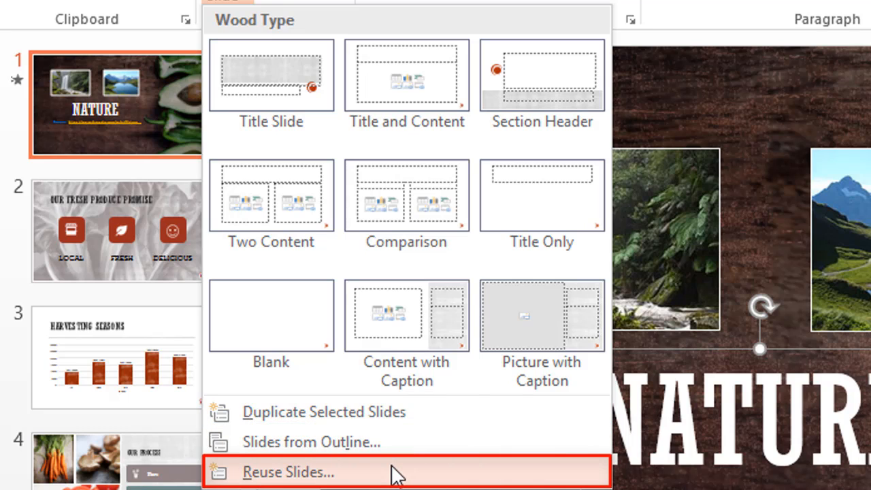
key("Escape")
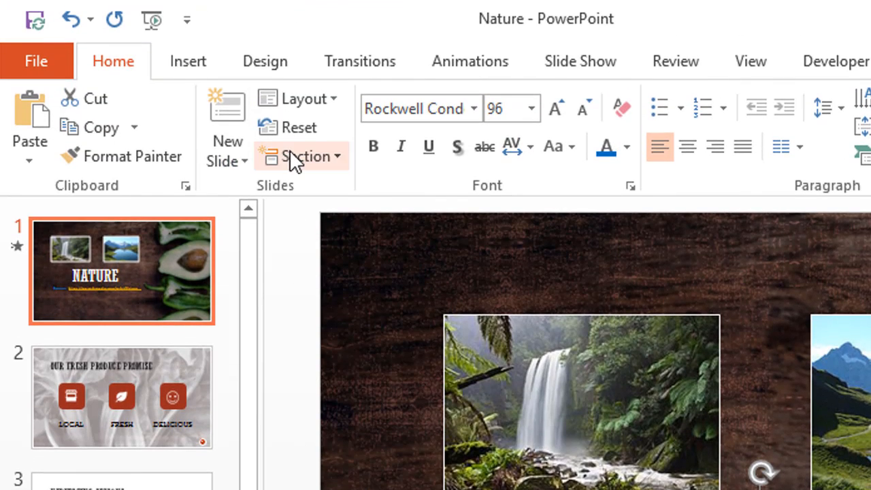
left_click(320, 99)
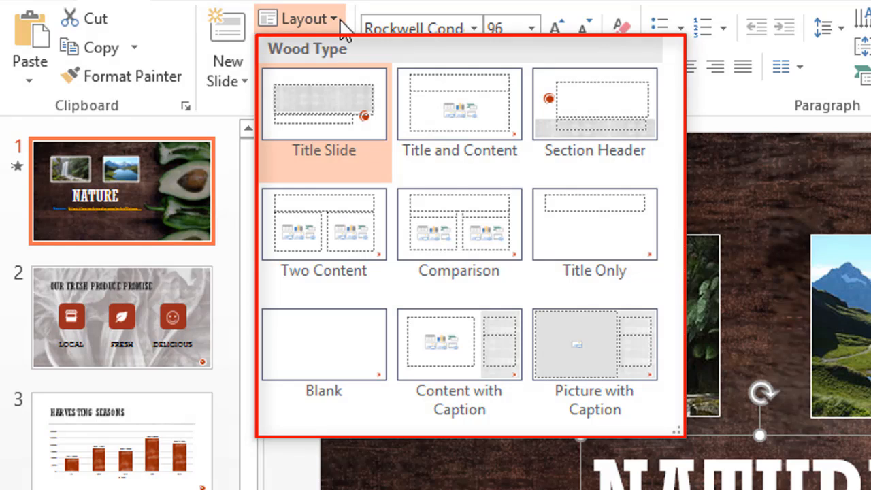
left_click(339, 19)
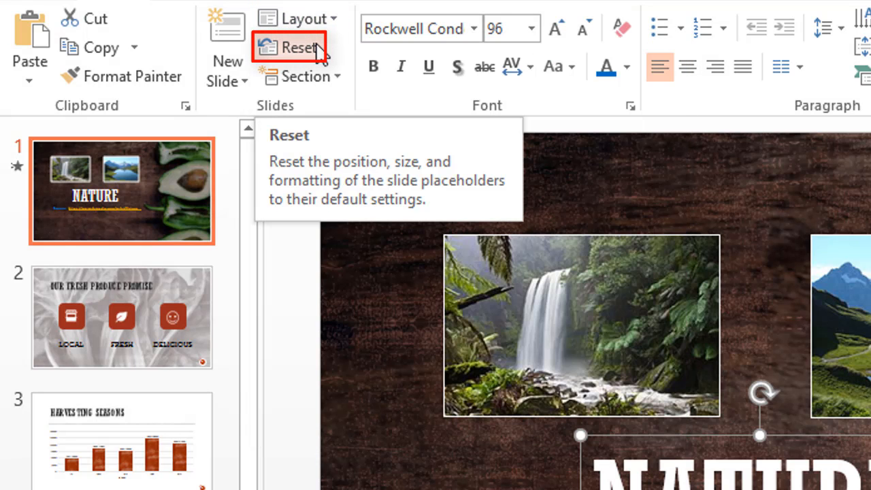
left_click(336, 77)
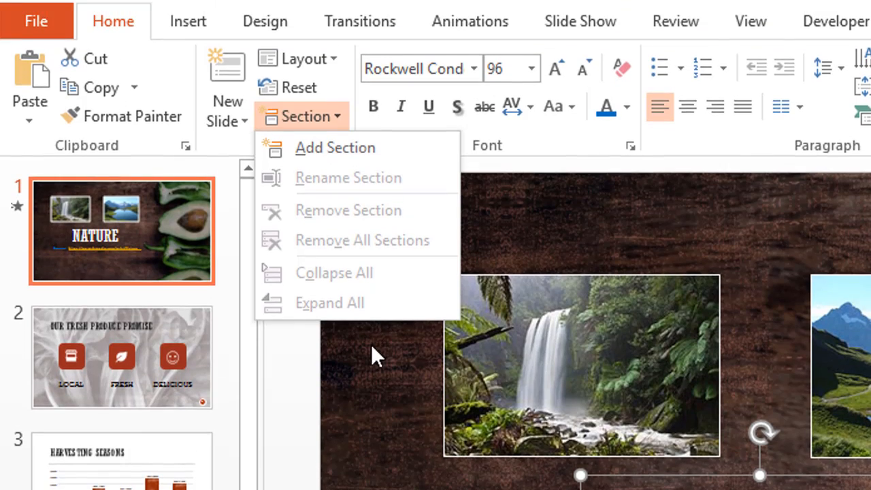
left_click(372, 304)
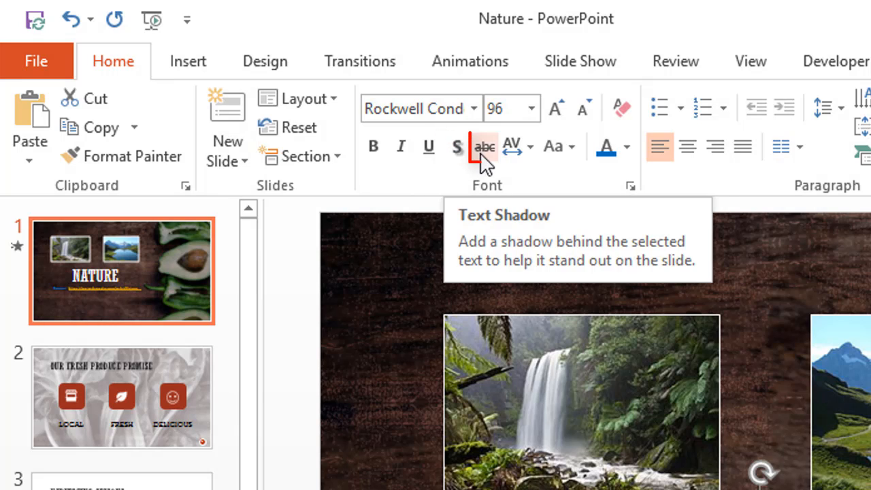
Examine the character spacing presets and the detailed spacing and kerning settings for the NATURE title, without changing them.
left_click(528, 149)
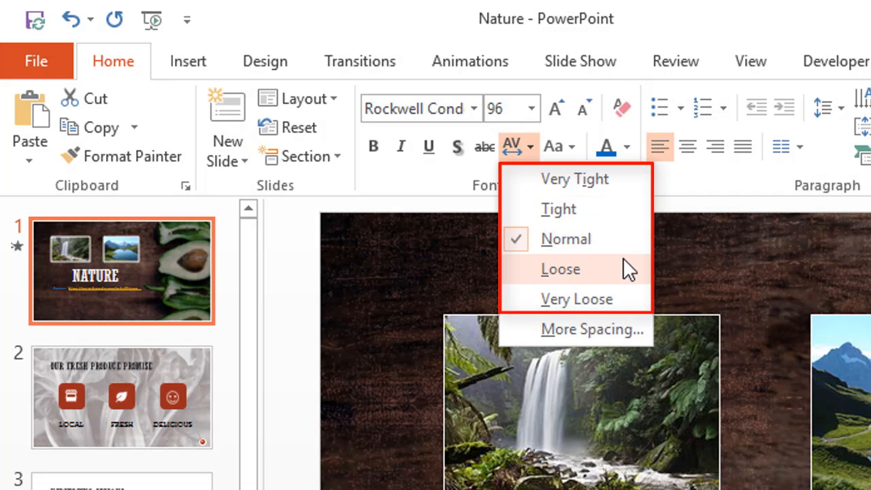
left_click(621, 326)
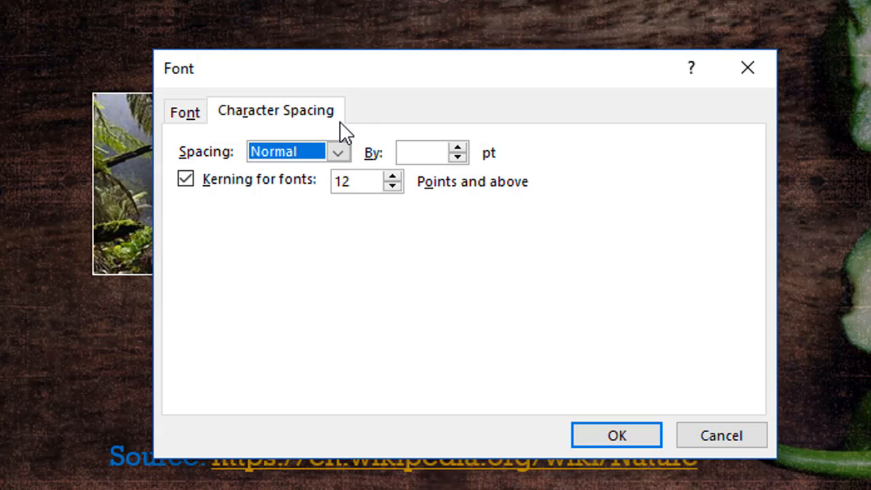
left_click(338, 154)
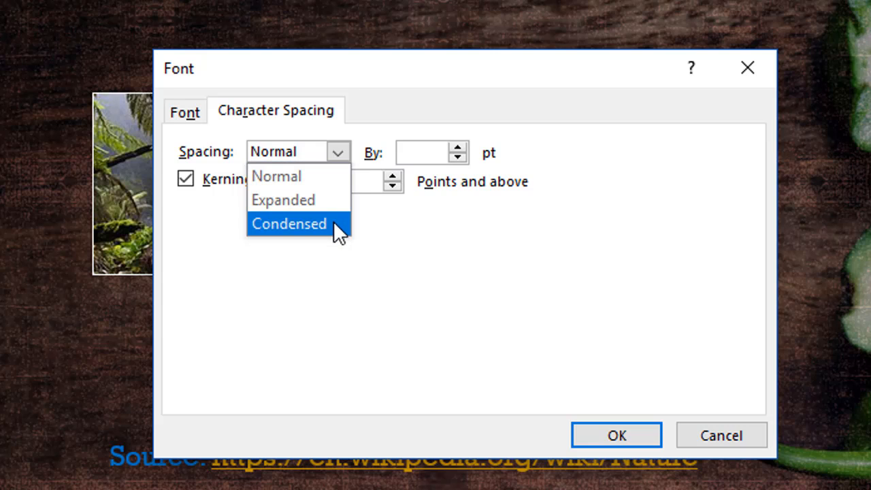
left_click(343, 248)
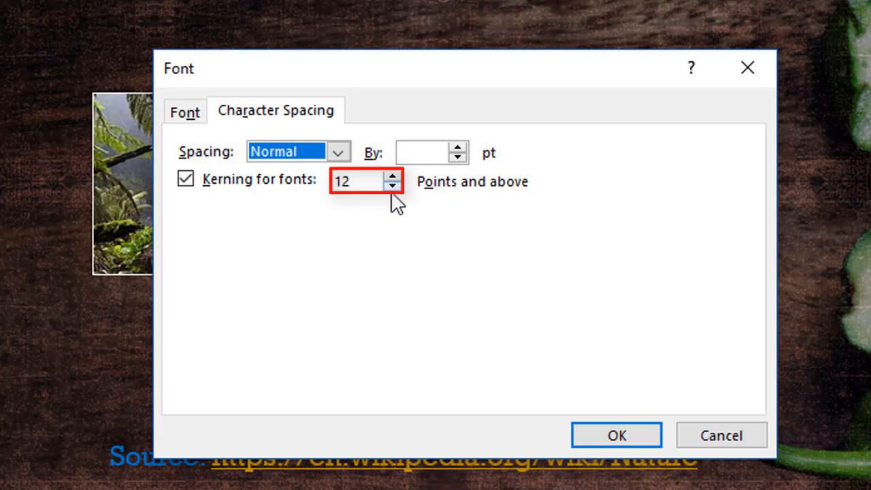
left_click(739, 434)
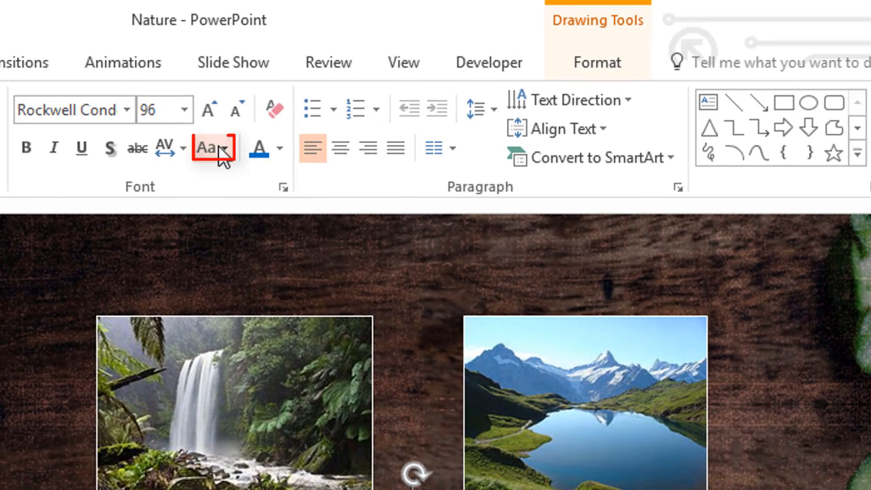
Examine the letter case, font color and detailed font settings for the NATURE title, leaving them as they are.
left_click(221, 149)
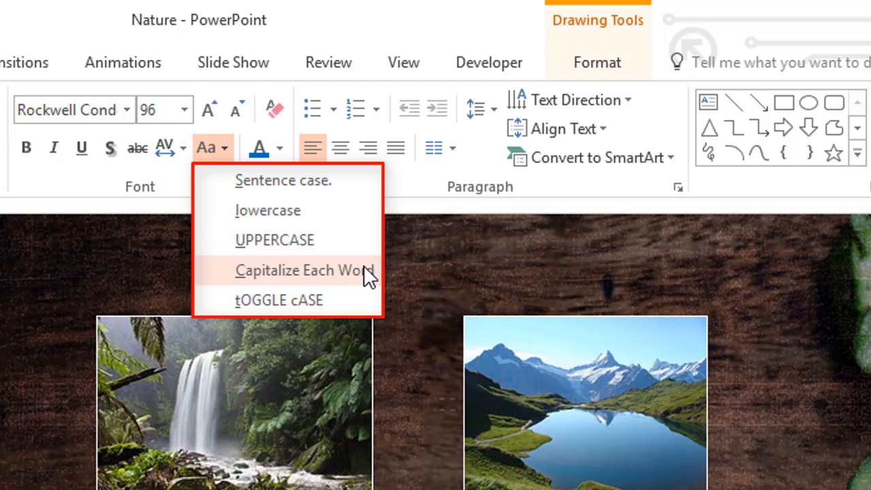
left_click(397, 333)
left_click(280, 148)
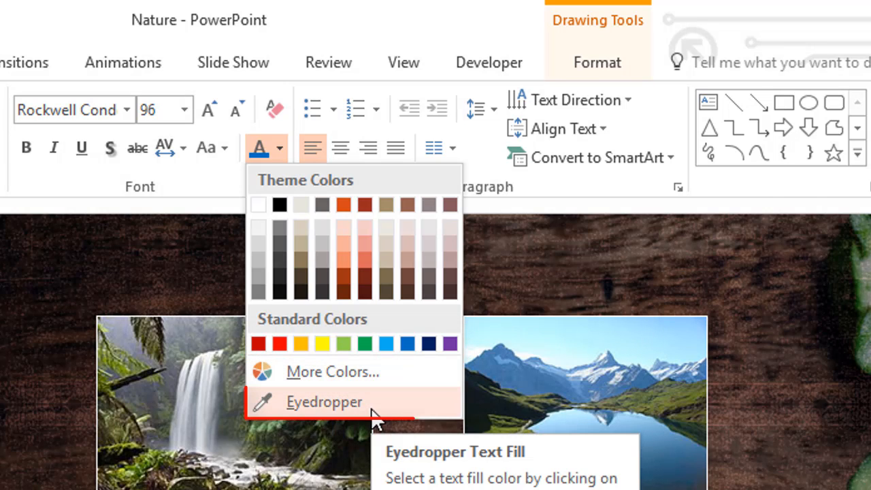
left_click(395, 435)
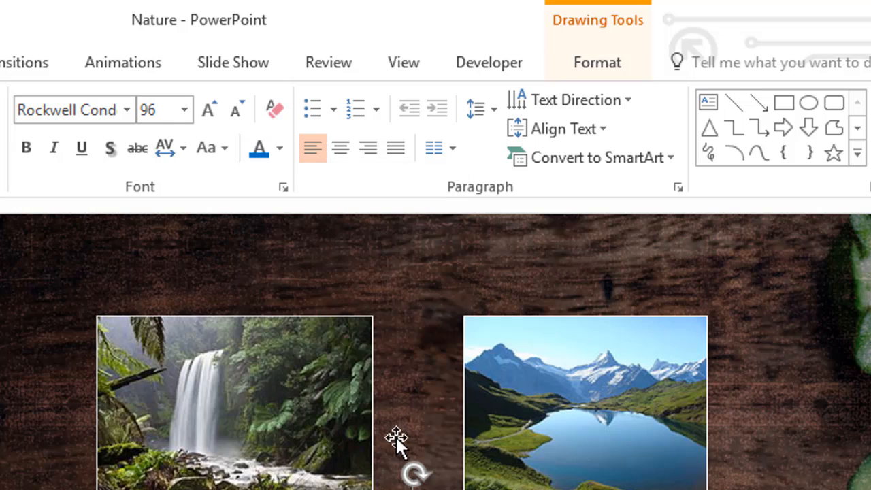
left_click(284, 189)
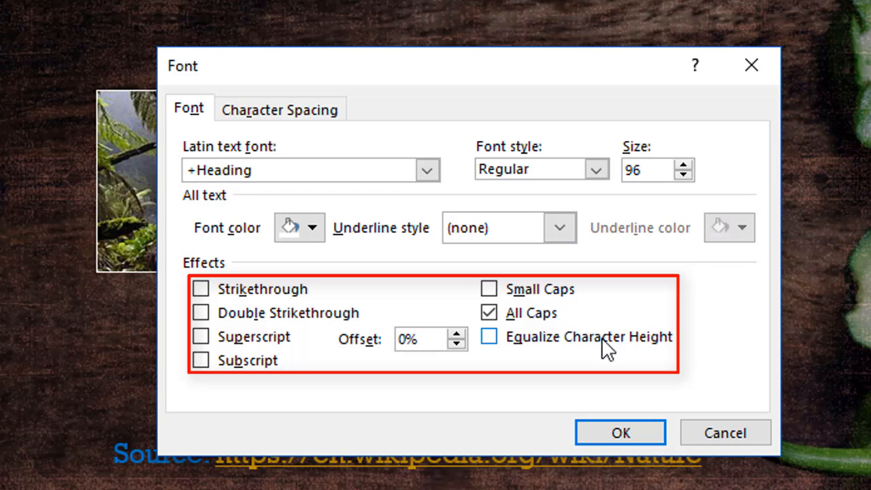
left_click(748, 441)
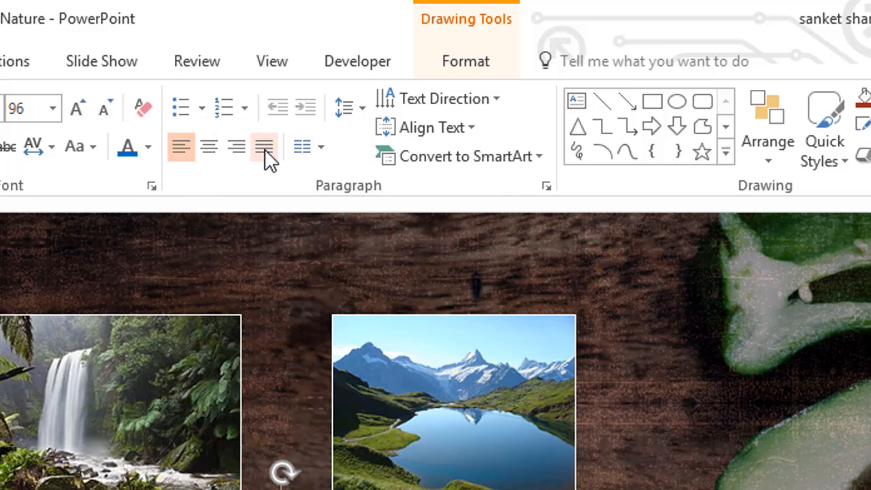
Look over the column and line spacing choices for the title text without applying any.
left_click(323, 149)
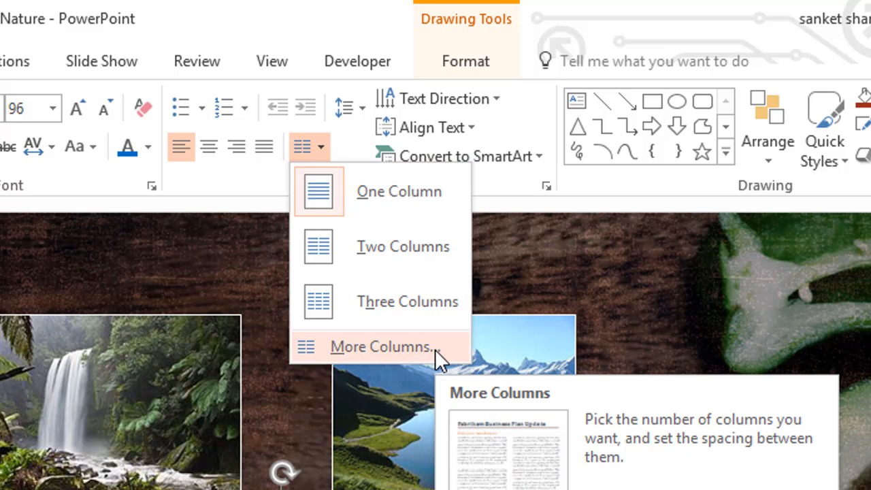
left_click(420, 371)
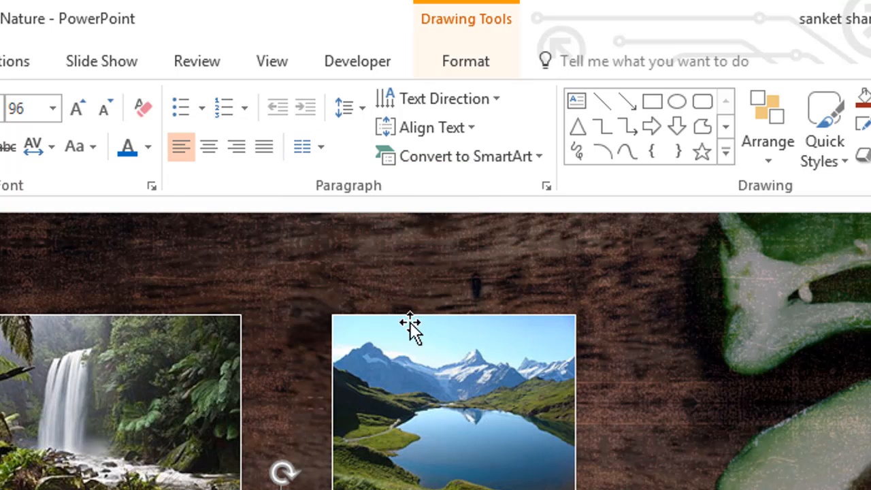
left_click(359, 109)
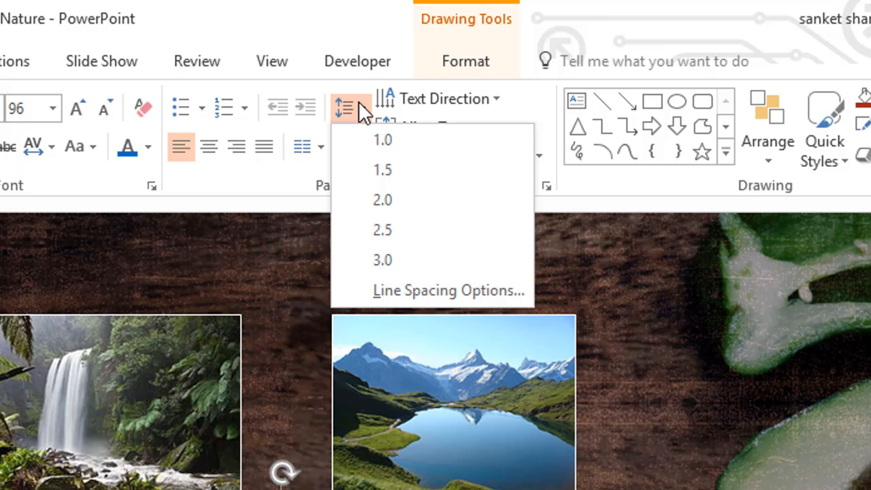
left_click(359, 108)
Look over the text direction and vertical text alignment choices for the title without applying any.
left_click(498, 102)
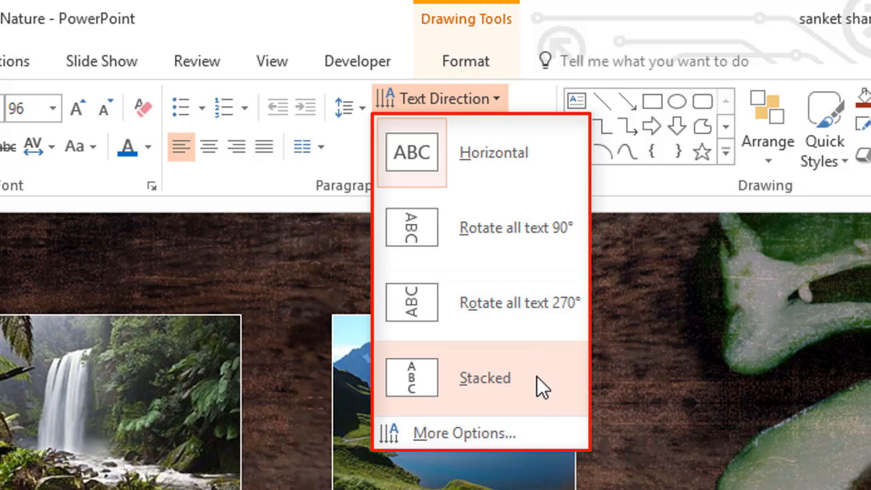
left_click(519, 458)
left_click(474, 128)
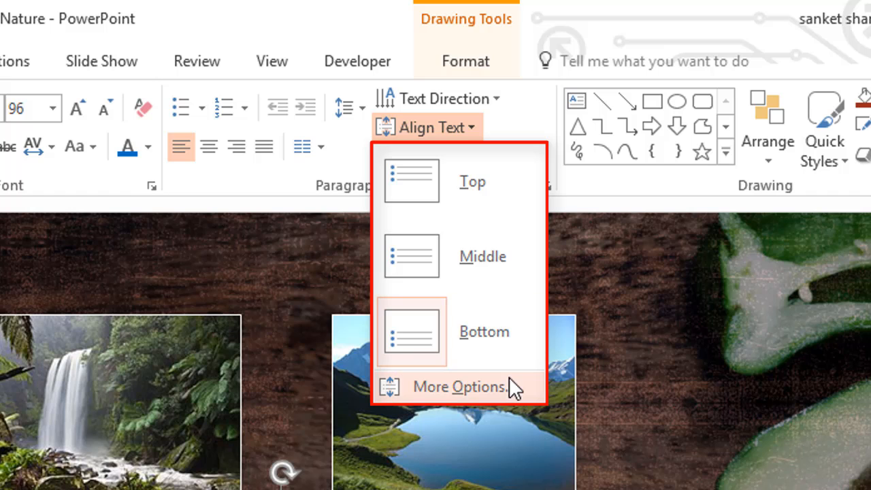
left_click(494, 424)
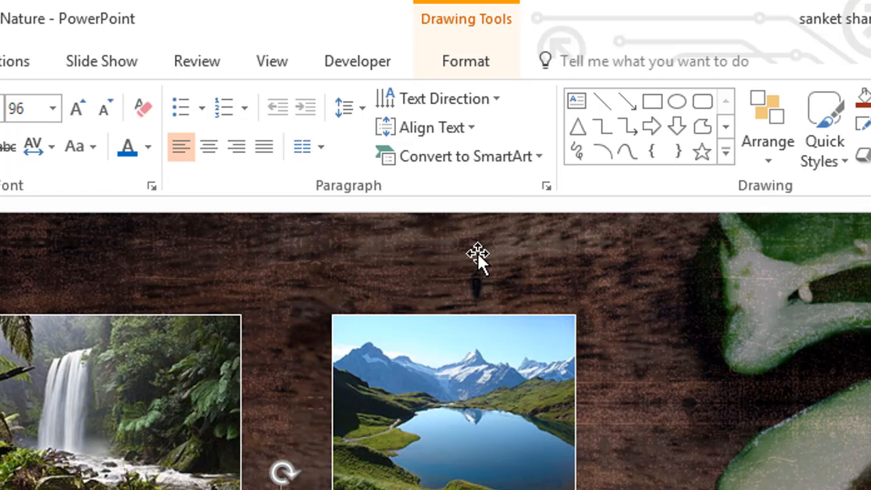
Browse the SmartArt conversion layouts and every graphic category from List to Office.com without converting the title.
left_click(535, 155)
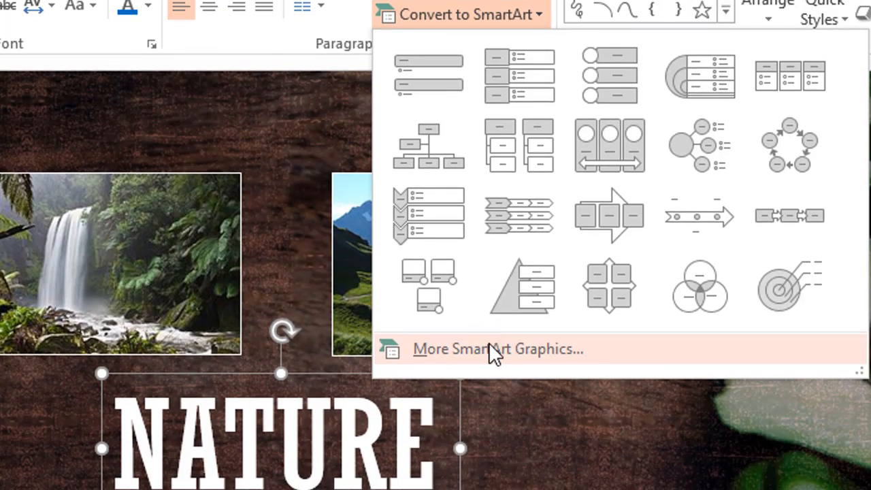
left_click(487, 486)
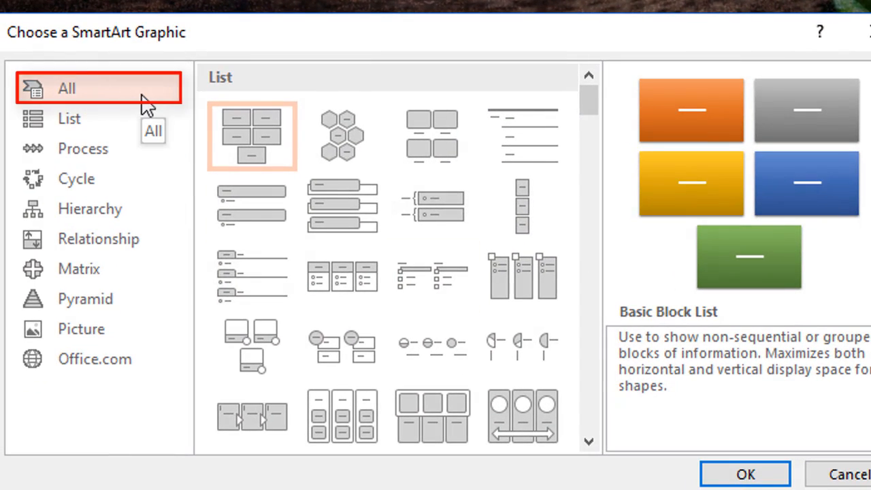
left_click(120, 121)
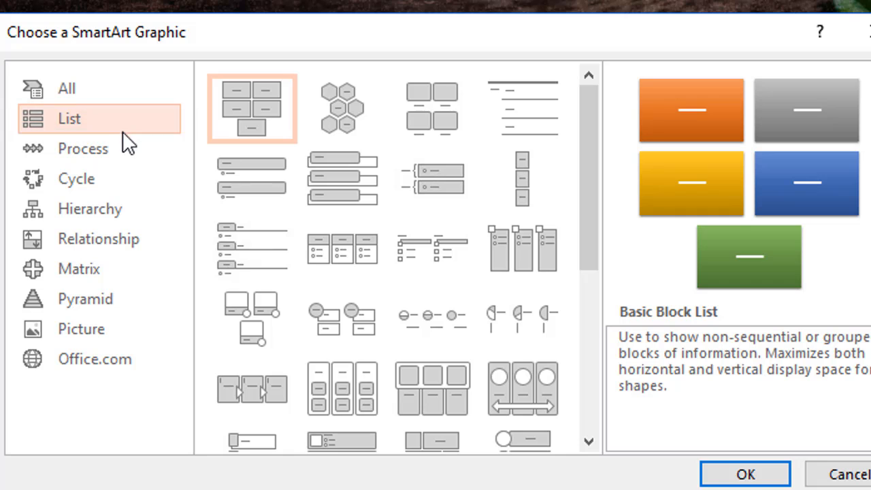
left_click(126, 151)
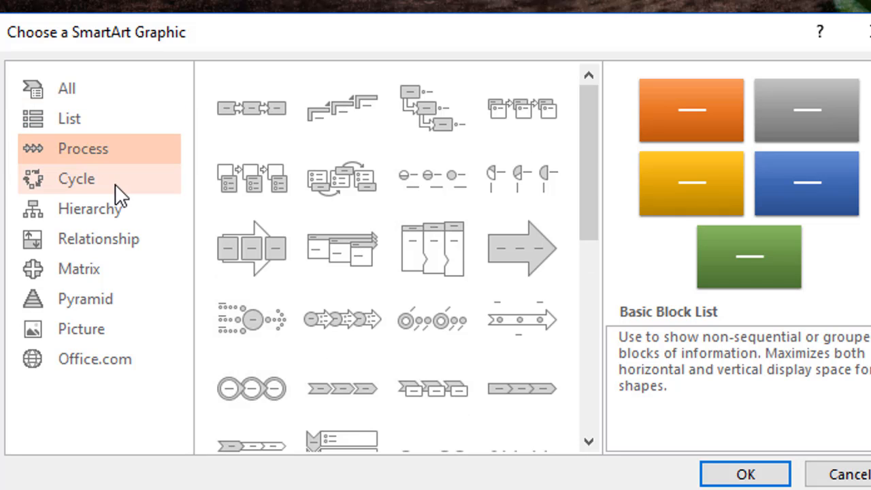
left_click(115, 183)
left_click(119, 218)
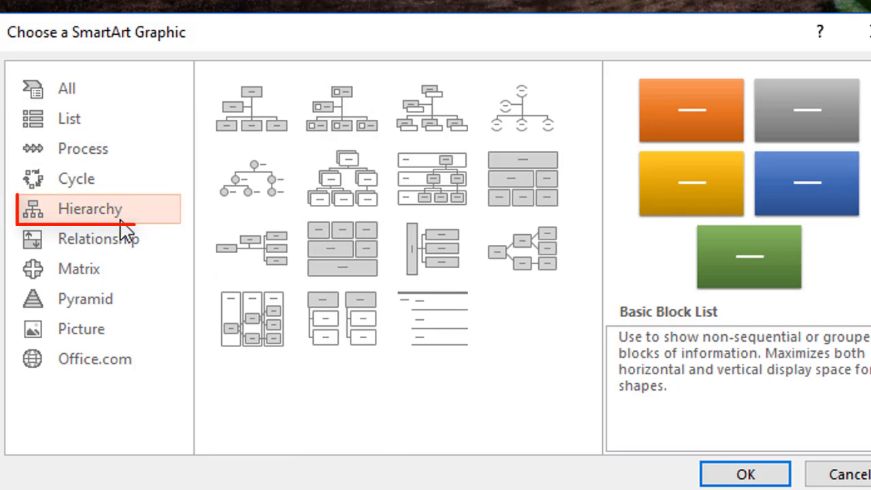
left_click(128, 238)
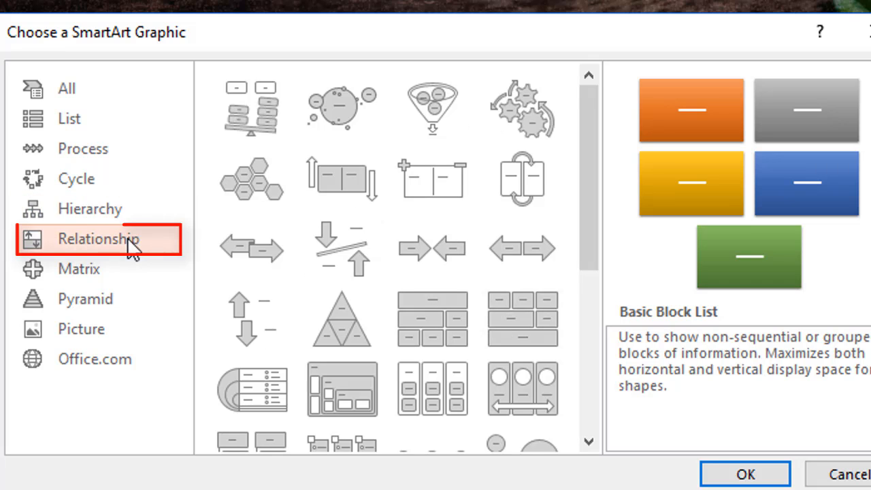
left_click(119, 269)
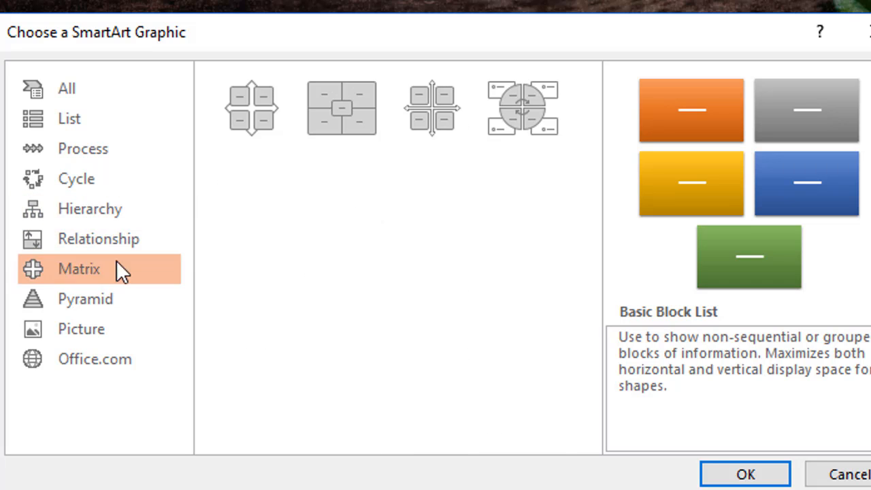
left_click(117, 300)
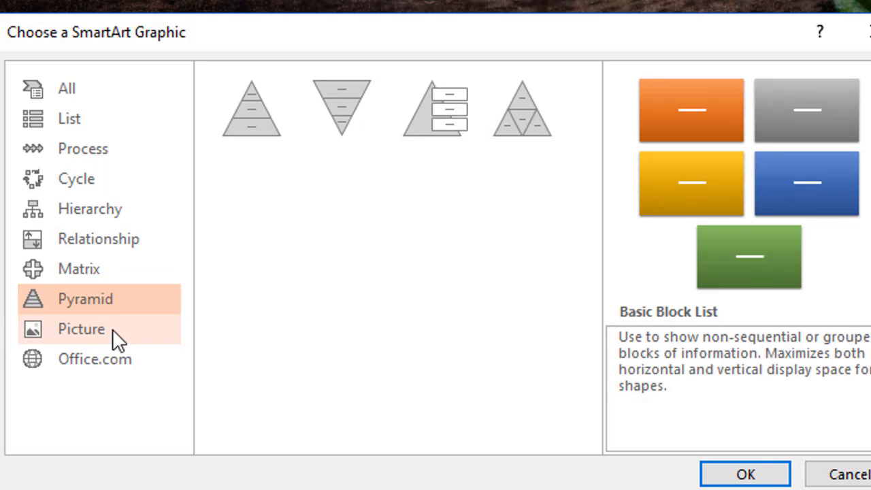
left_click(112, 328)
left_click(120, 360)
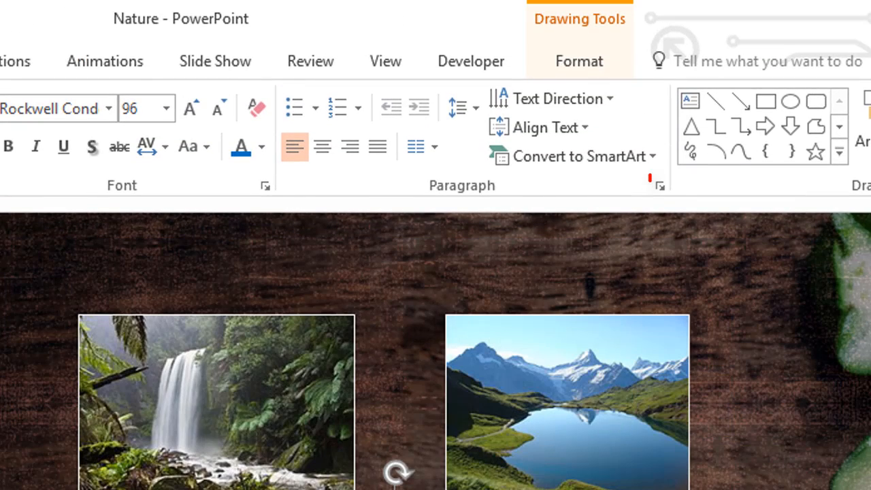
Examine the title's detailed paragraph settings for alignment, indentation and line spacing, and close them without changes.
left_click(661, 191)
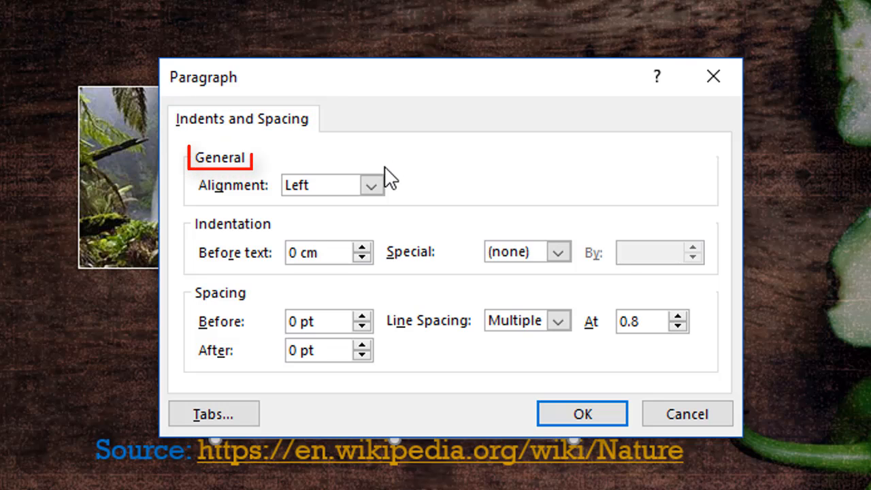
left_click(372, 186)
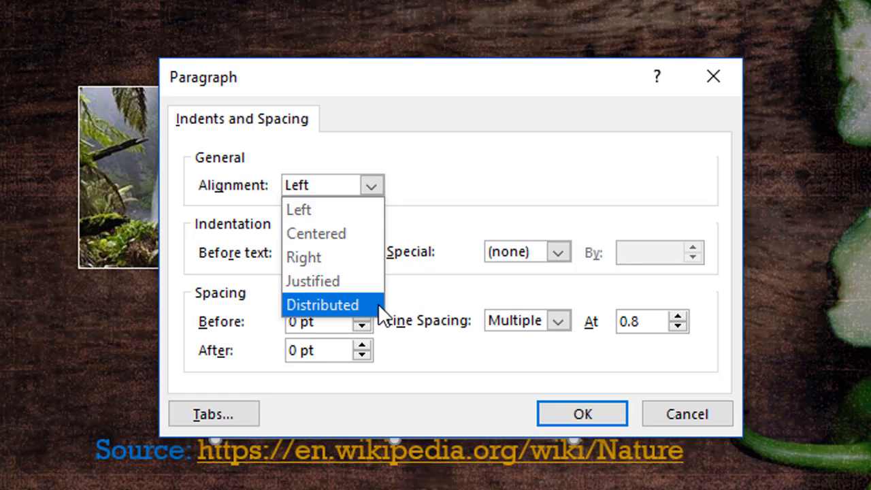
left_click(420, 300)
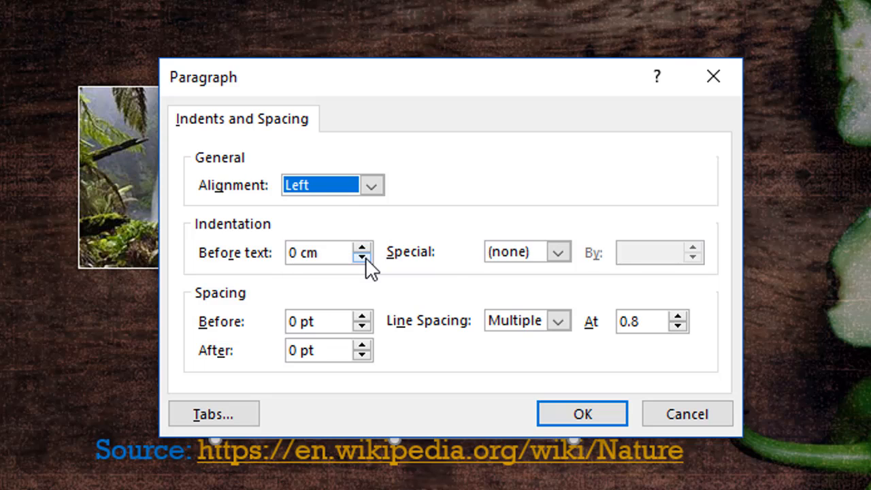
left_click(554, 253)
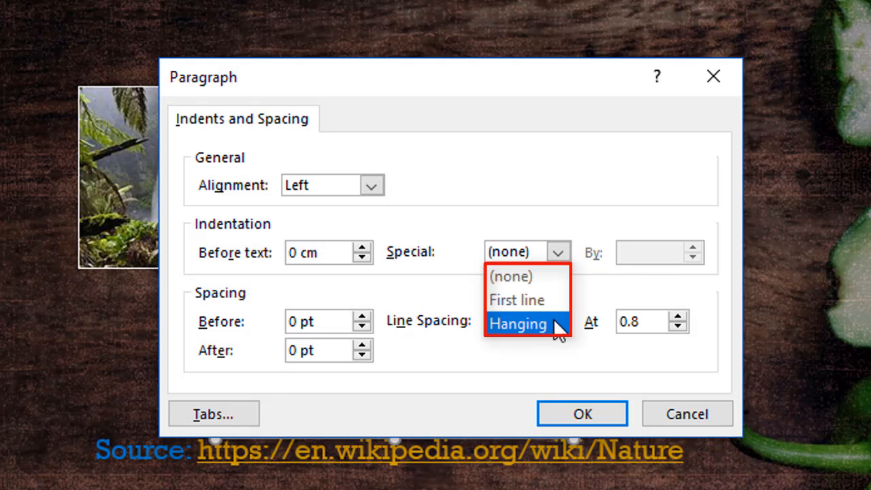
left_click(553, 348)
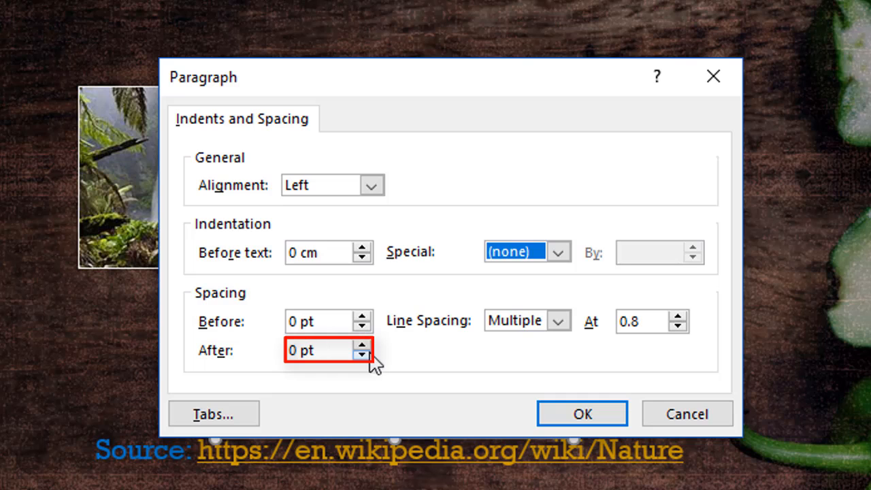
left_click(558, 322)
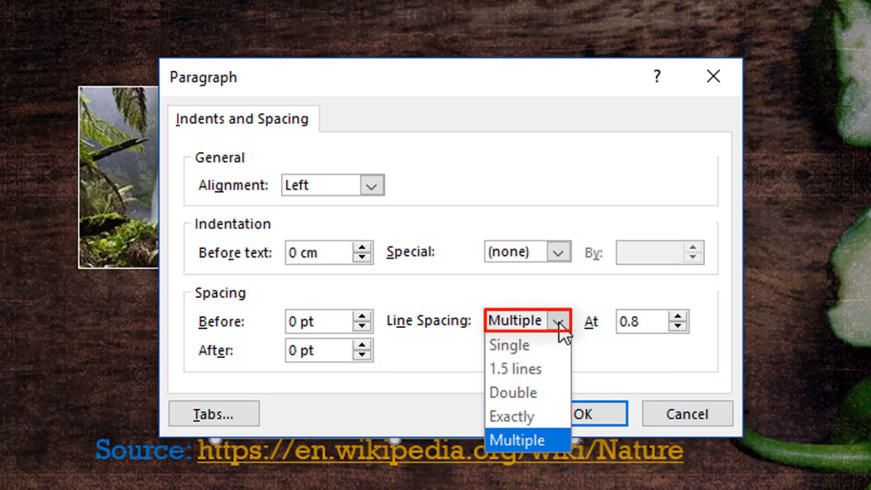
left_click(558, 323)
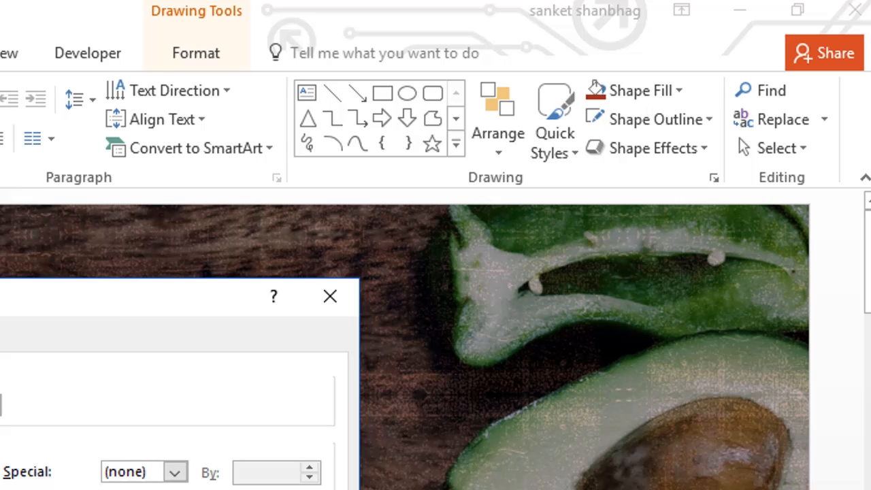
left_click(686, 414)
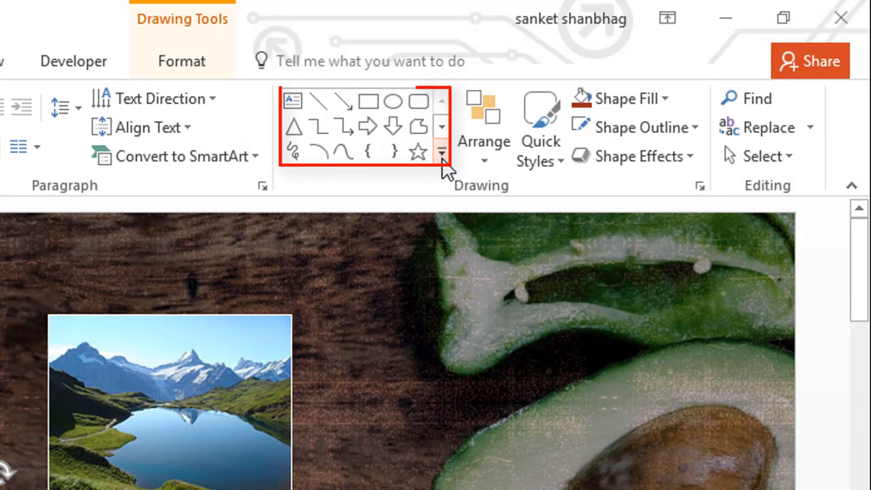
Look over the available drawing shapes and the Arrange options for ordering, grouping, aligning and rotating objects, applying none.
left_click(441, 154)
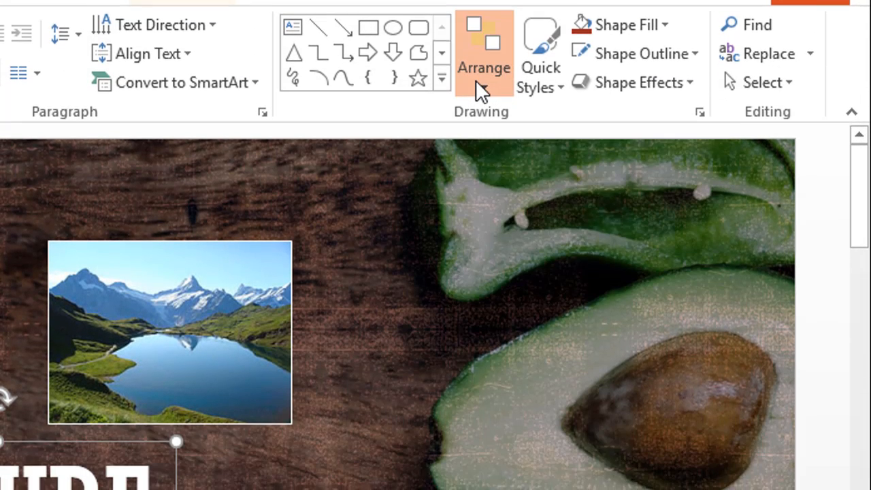
left_click(481, 163)
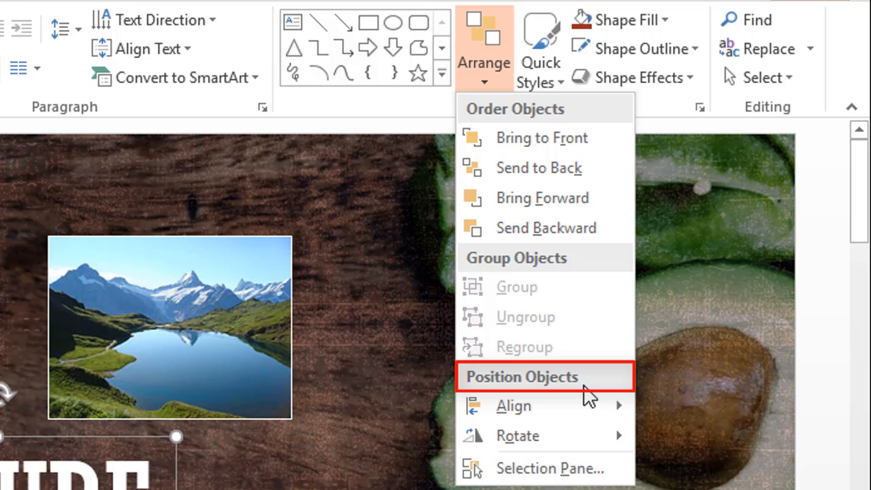
mouse_move(614, 414)
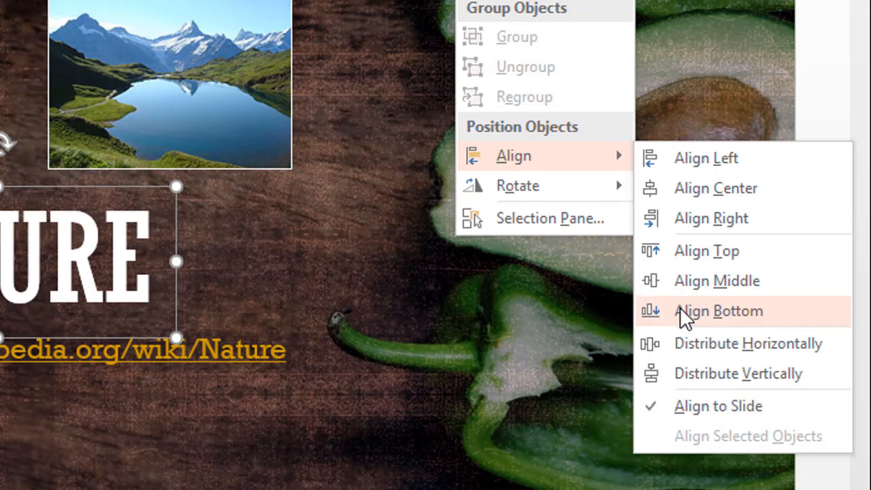
mouse_move(541, 182)
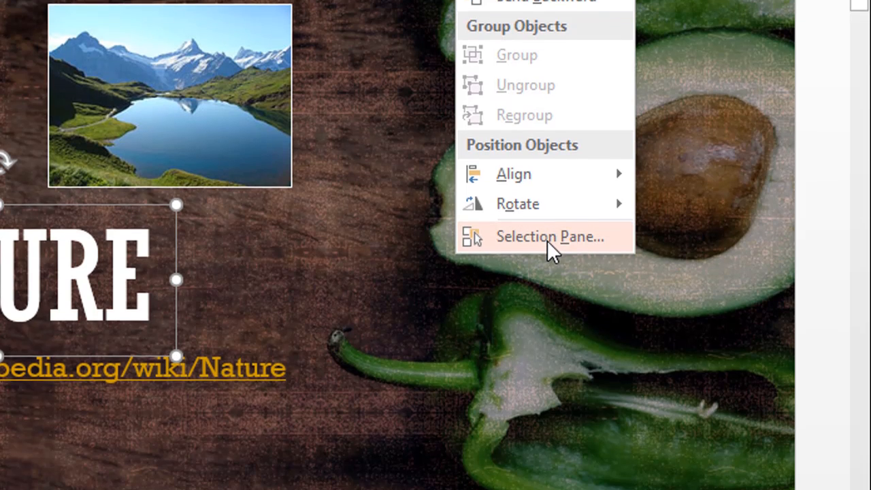
key("Escape")
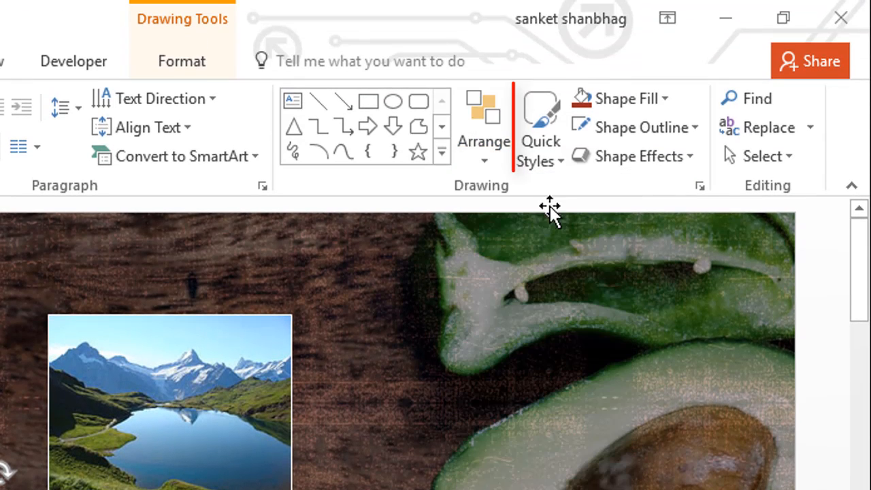
Look over the Quick Styles theme styles, presets and other theme fills for the title box without applying any.
left_click(554, 158)
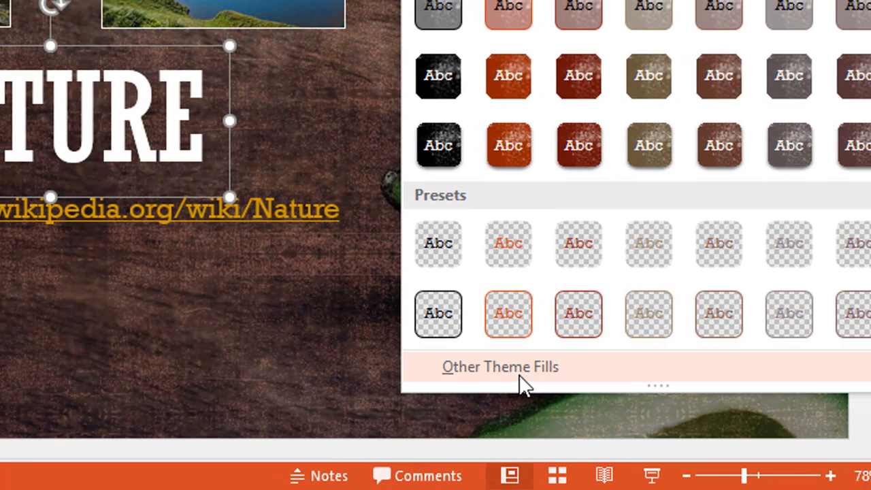
mouse_move(471, 383)
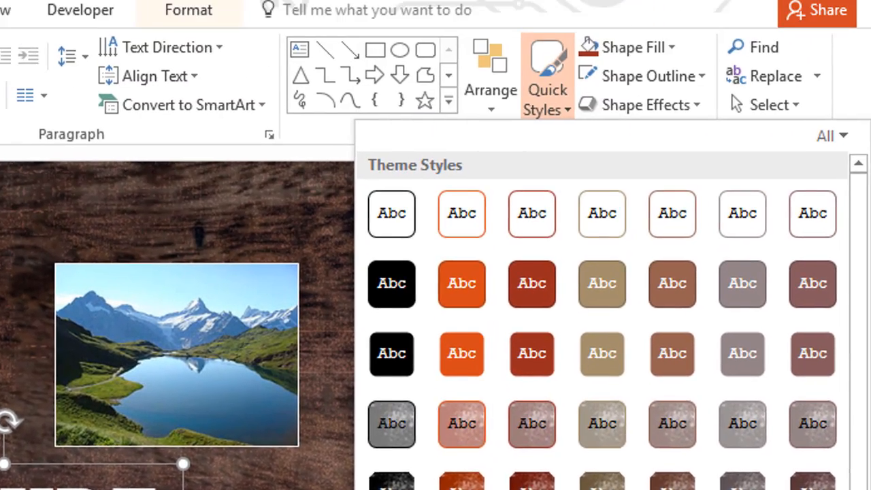
key("Escape")
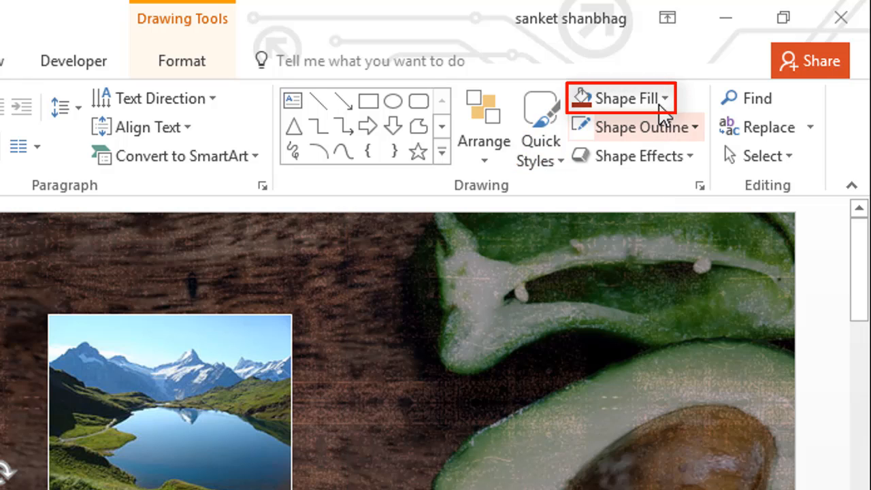
Look over the title box's Shape Fill choices, including colors, picture, gradient and texture, without applying any.
left_click(660, 98)
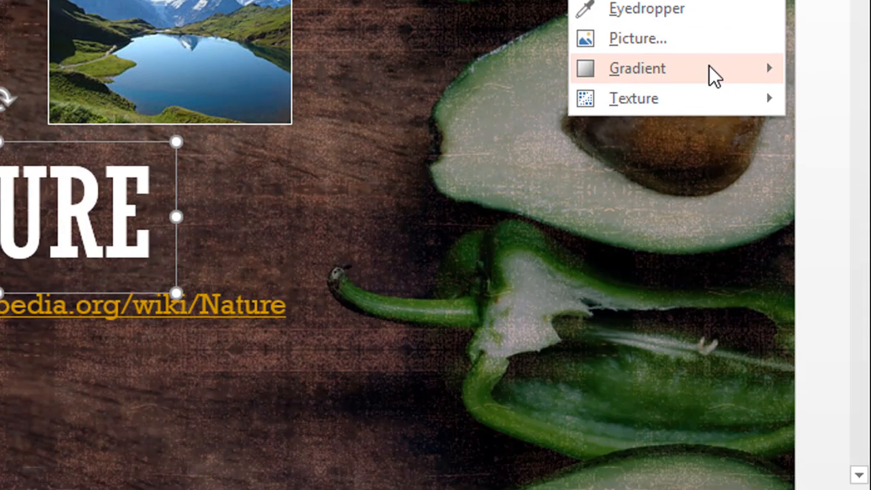
mouse_move(708, 438)
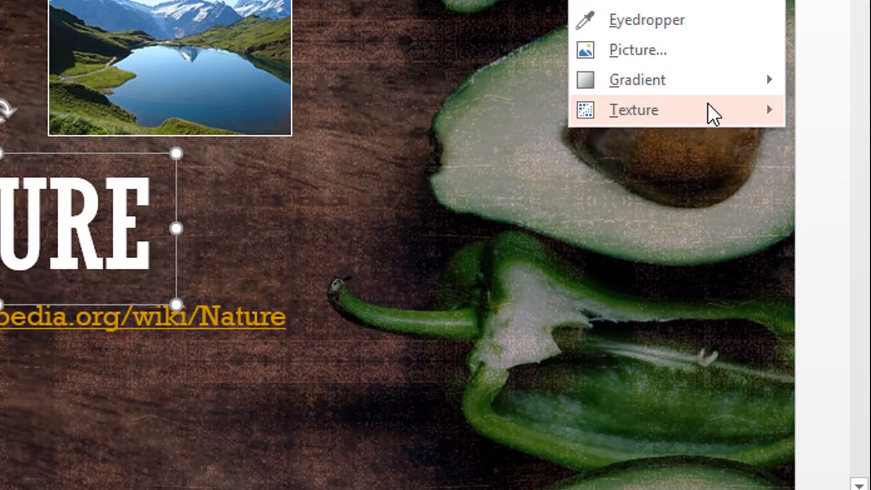
mouse_move(711, 62)
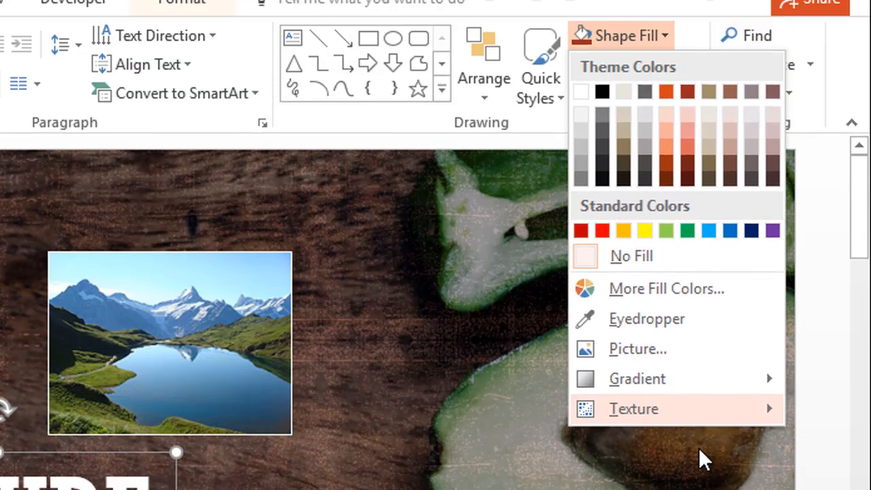
key("Escape")
Look over the Shape Outline colors, weight and dash choices for the title box, leaving its outline as it is.
left_click(697, 66)
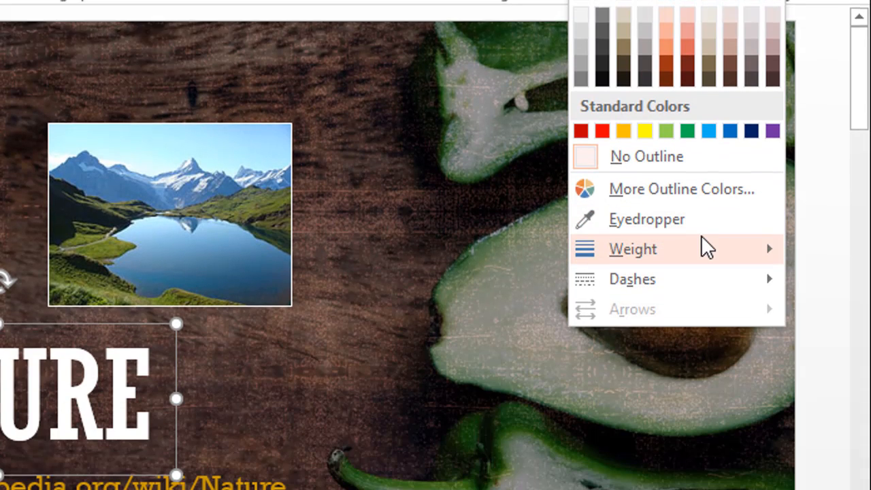
mouse_move(702, 444)
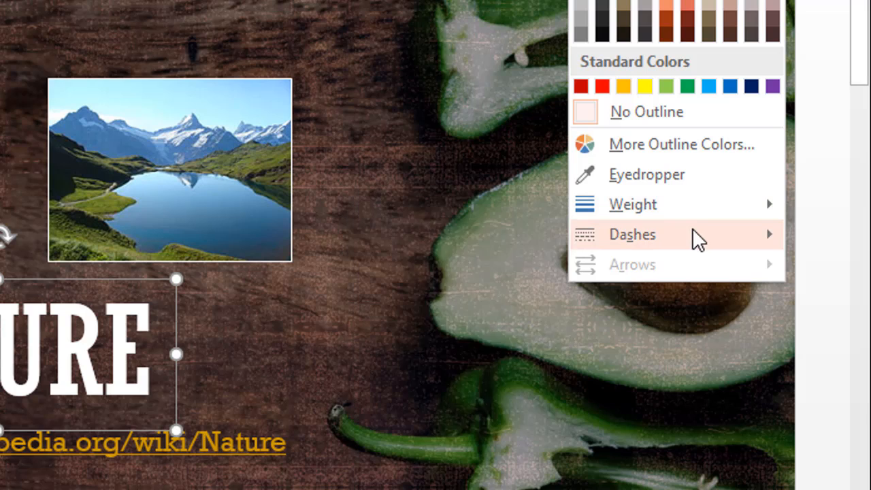
mouse_move(694, 237)
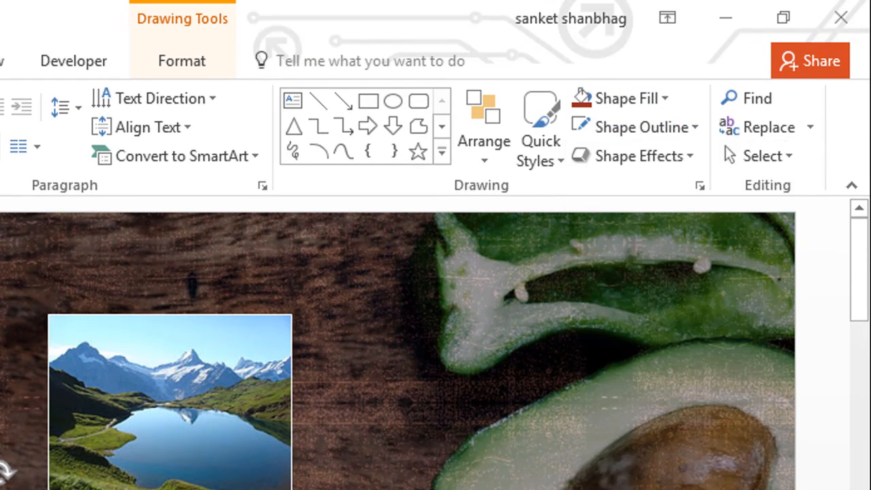
Look over the Shape Effects for the title box, from presets and shadow to bevel and 3-D rotation, without applying any.
left_click(692, 69)
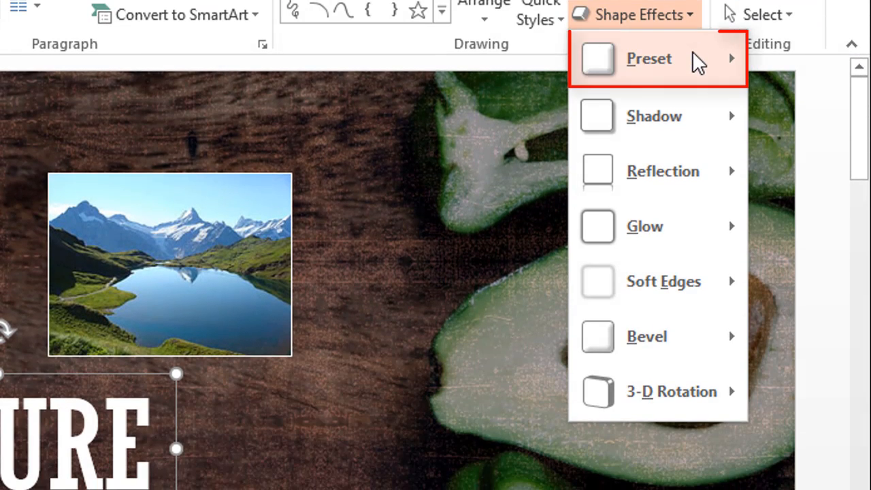
mouse_move(697, 202)
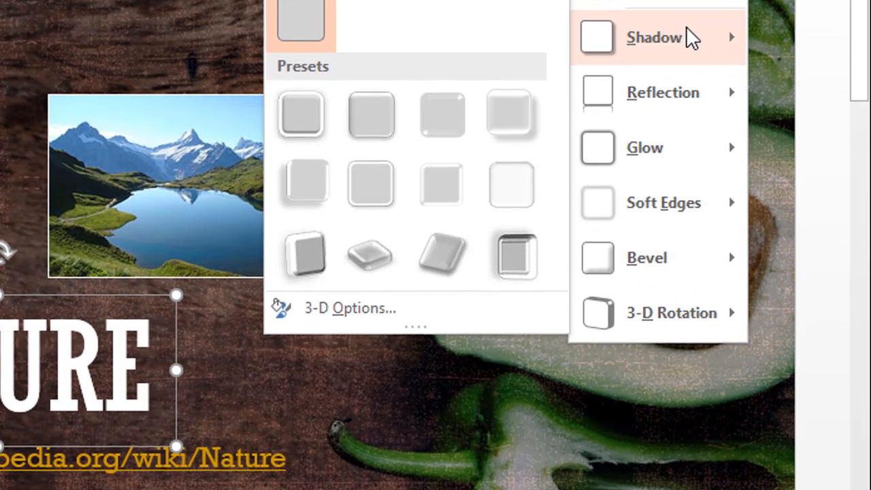
mouse_move(687, 116)
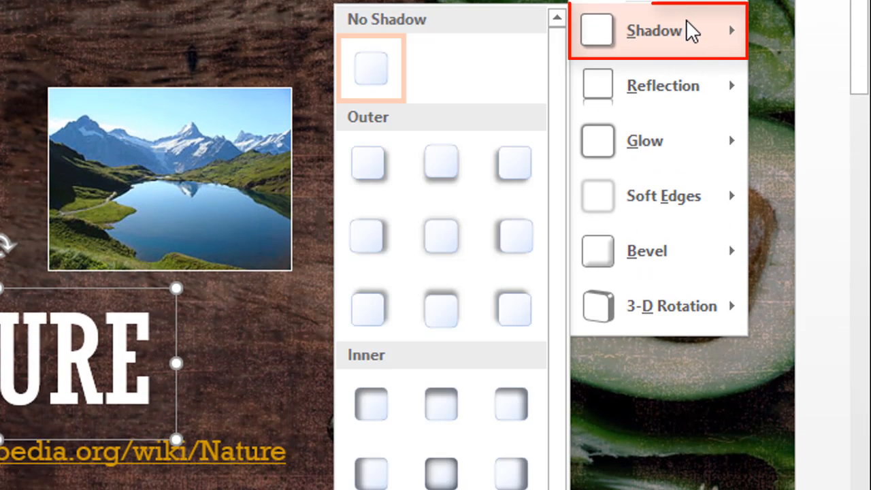
mouse_move(674, 86)
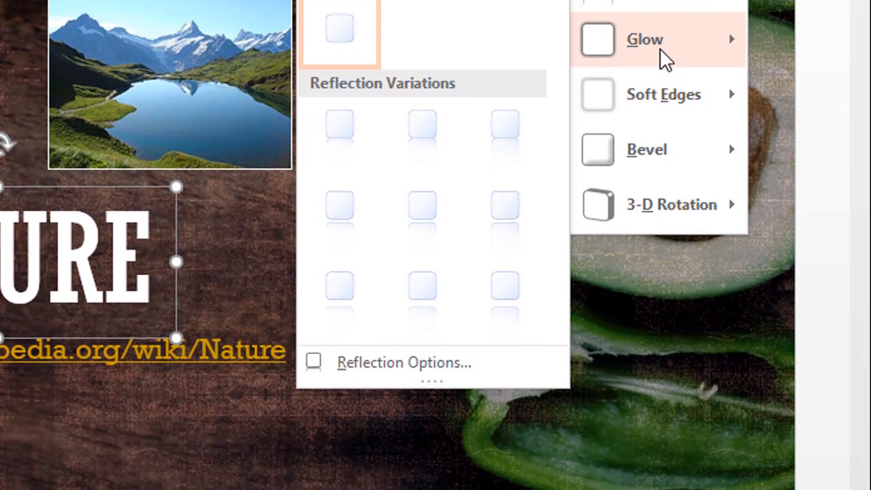
mouse_move(659, 113)
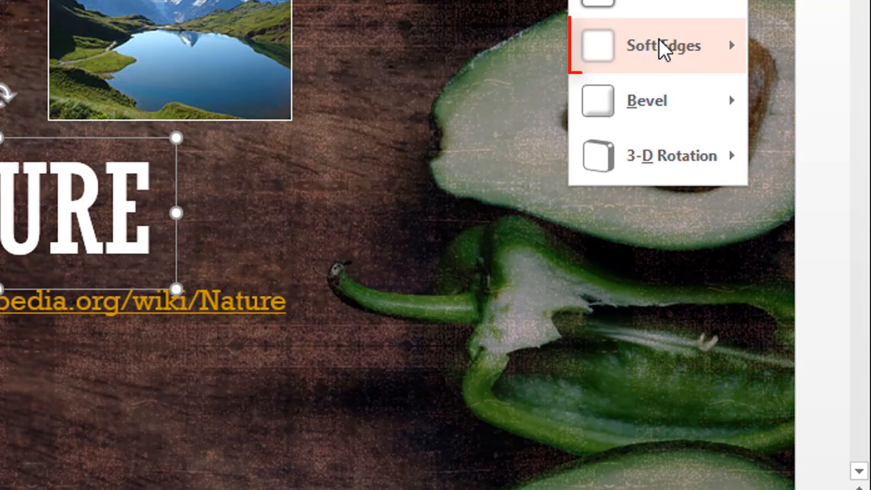
mouse_move(659, 87)
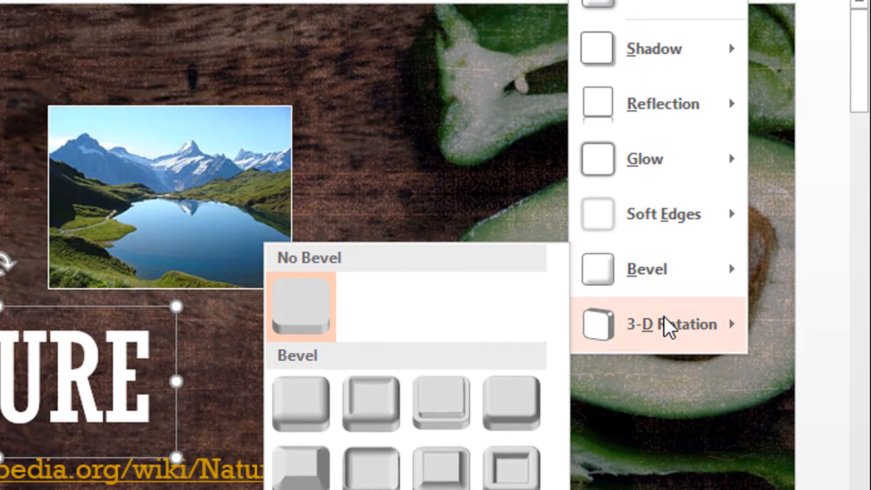
mouse_move(666, 251)
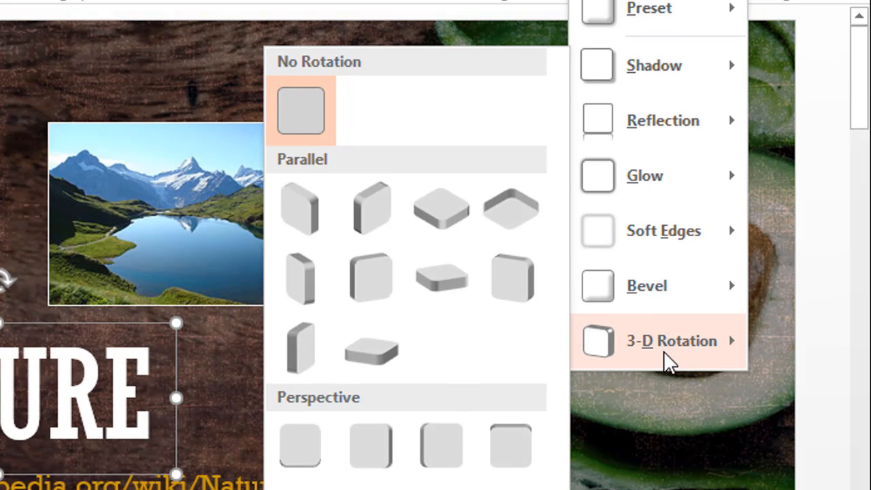
left_click(670, 381)
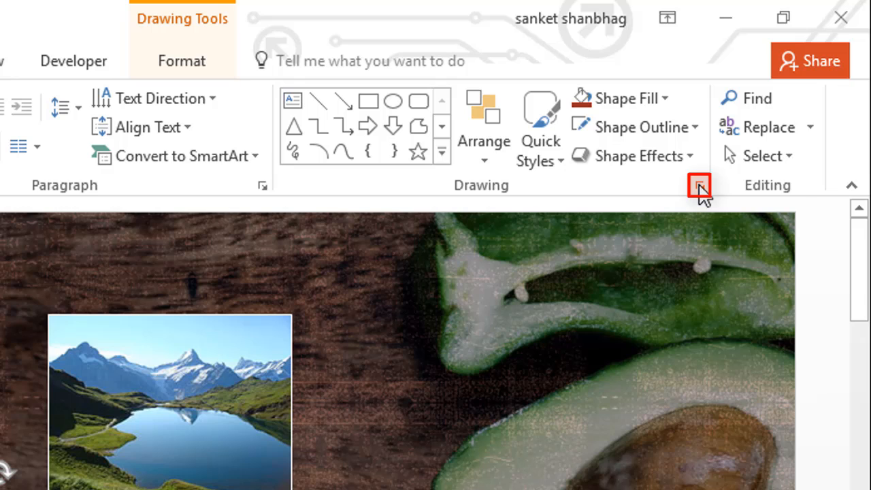
Open the Format Shape settings for the title box and look over its Fill and Line options, changing nothing.
left_click(699, 185)
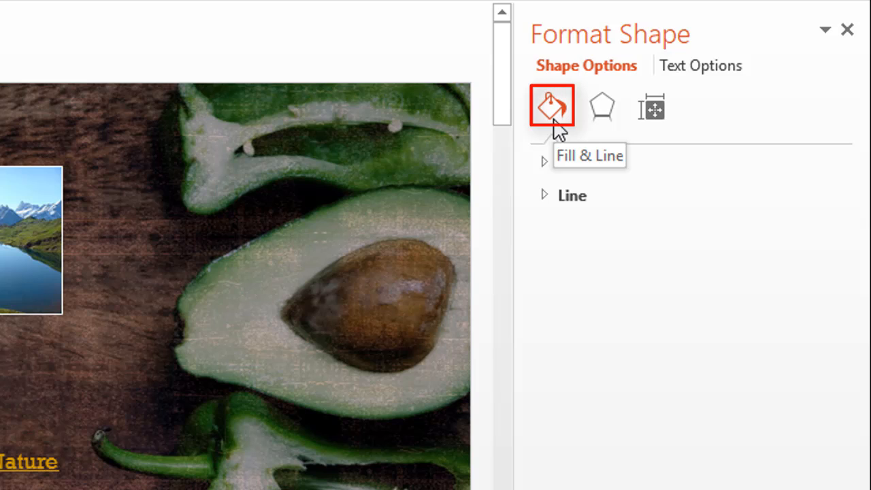
left_click(540, 162)
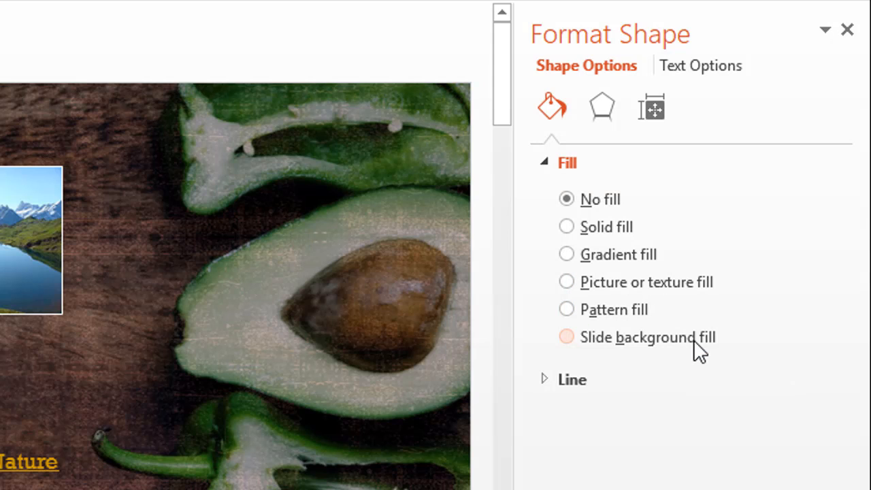
left_click(573, 162)
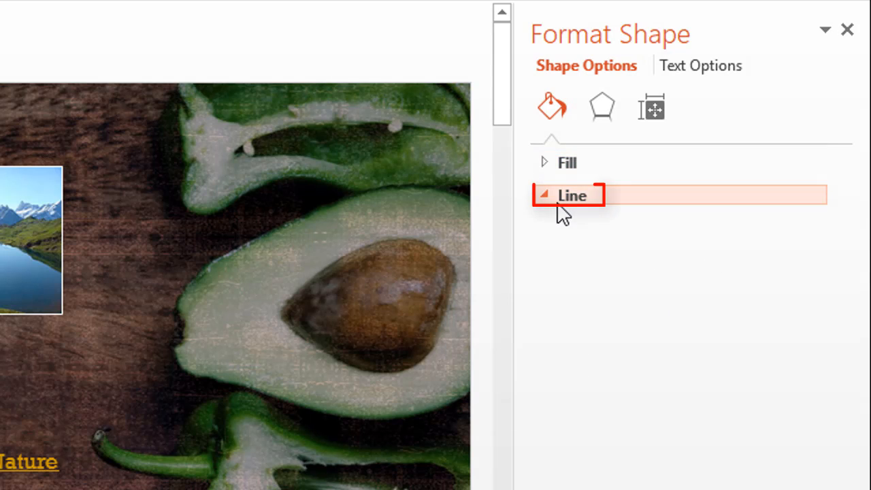
left_click(569, 197)
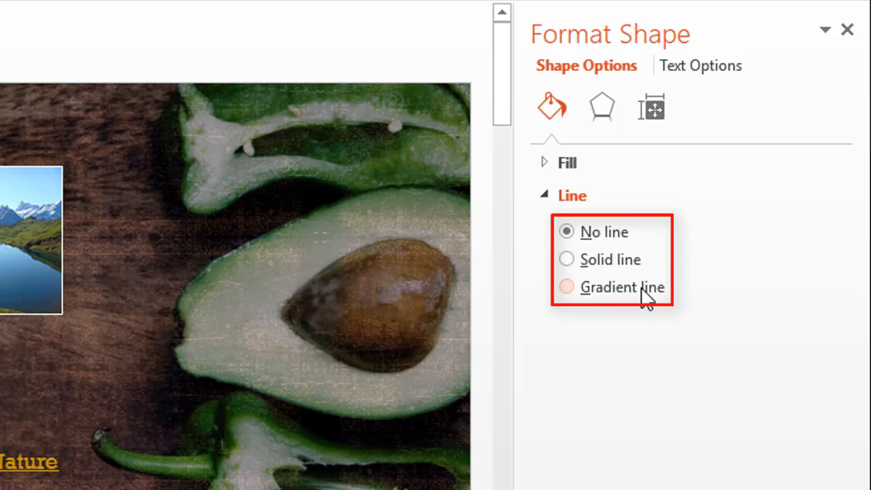
left_click(582, 198)
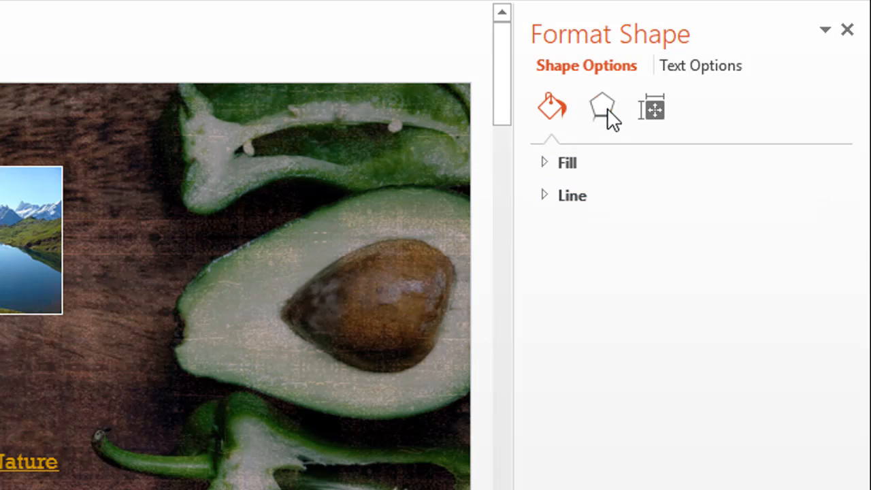
Examine the Shadow and Reflection settings among the title box's Format Shape effects, leaving them as they are.
left_click(604, 107)
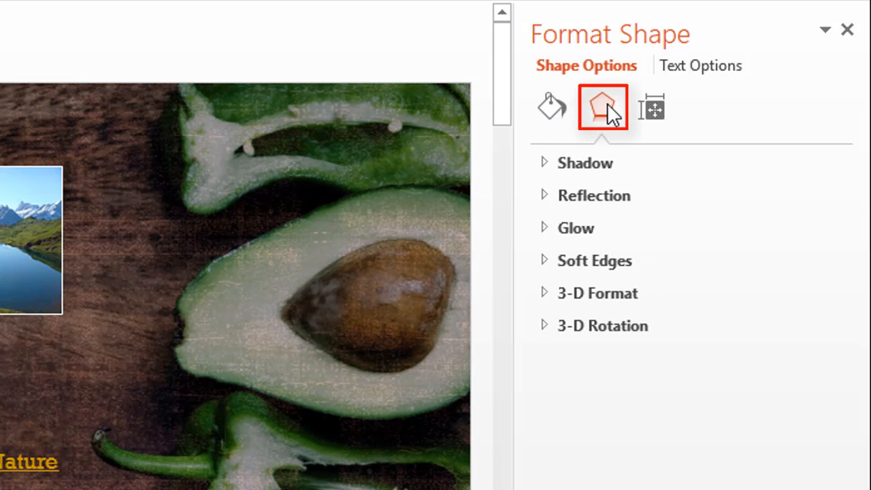
left_click(549, 163)
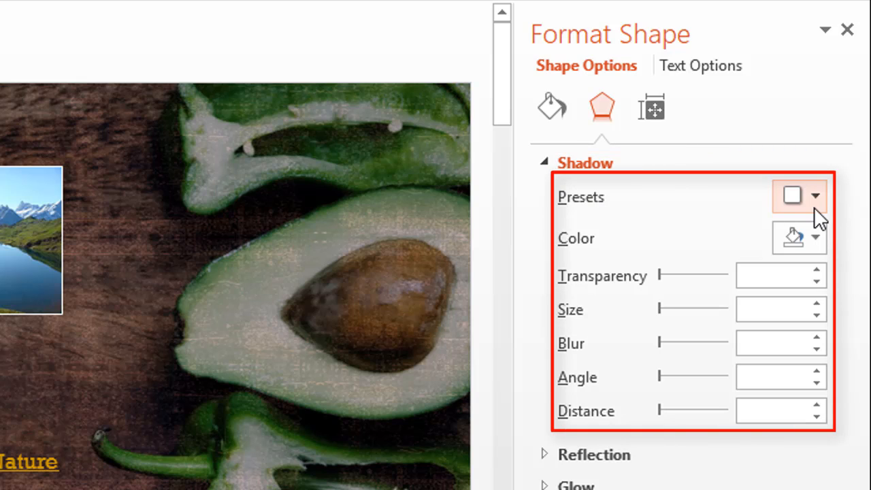
left_click(558, 168)
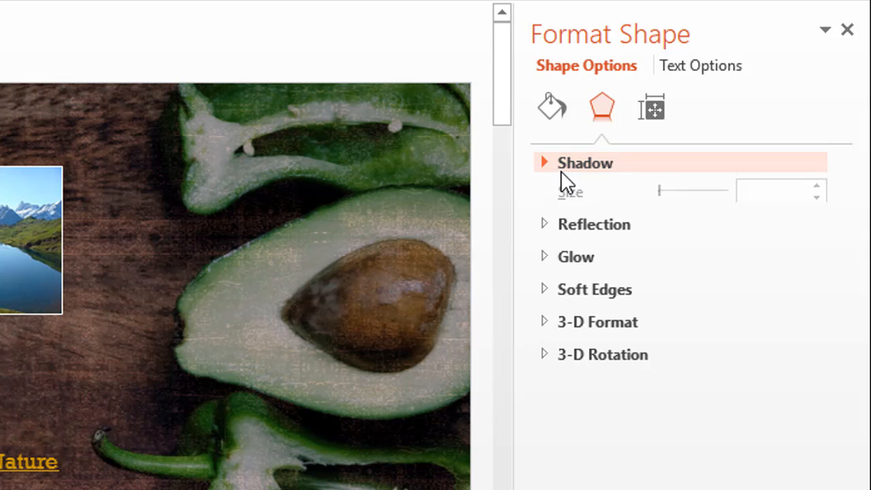
left_click(562, 195)
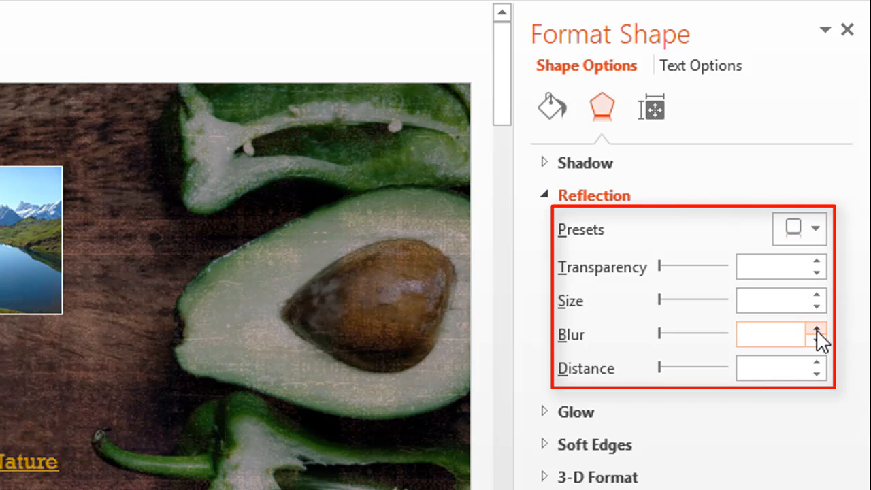
left_click(617, 197)
Examine the title box's Glow and Soft Edges settings without changing any value.
left_click(609, 229)
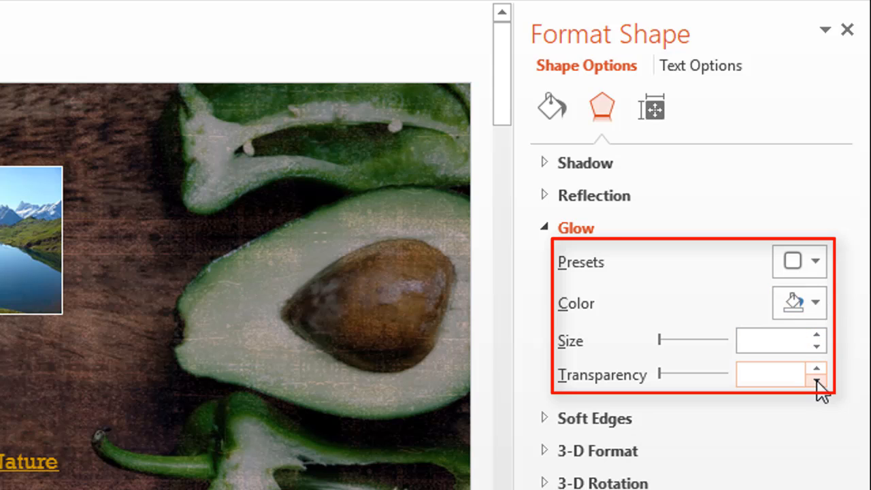
left_click(603, 229)
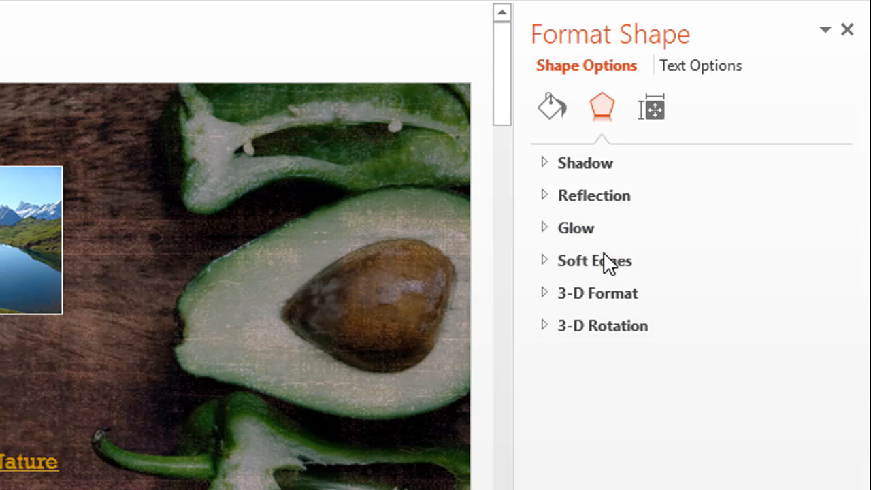
left_click(602, 260)
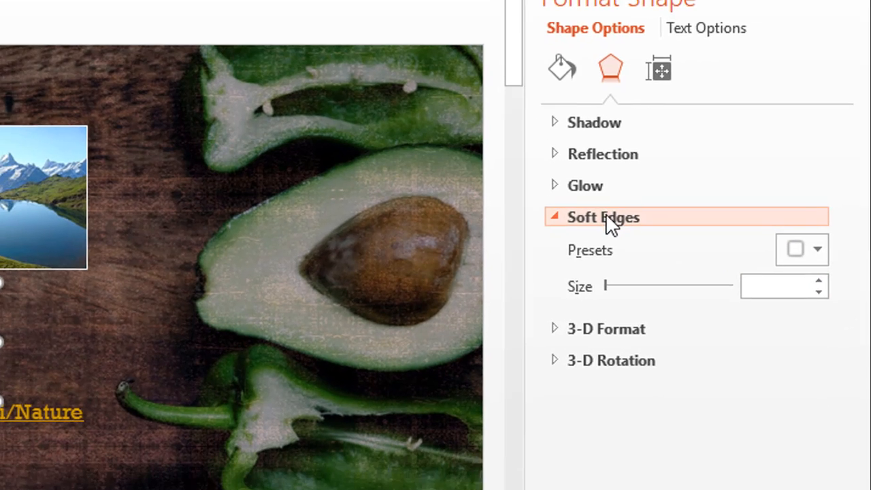
left_click(609, 225)
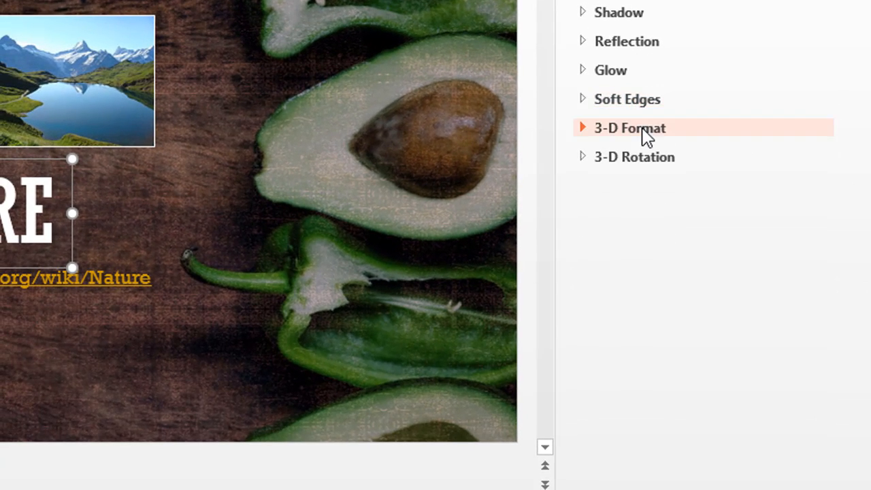
Look through the title box's 3-D Format settings, including bevel, depth, material and lighting, and its 3-D Rotation settings.
left_click(622, 329)
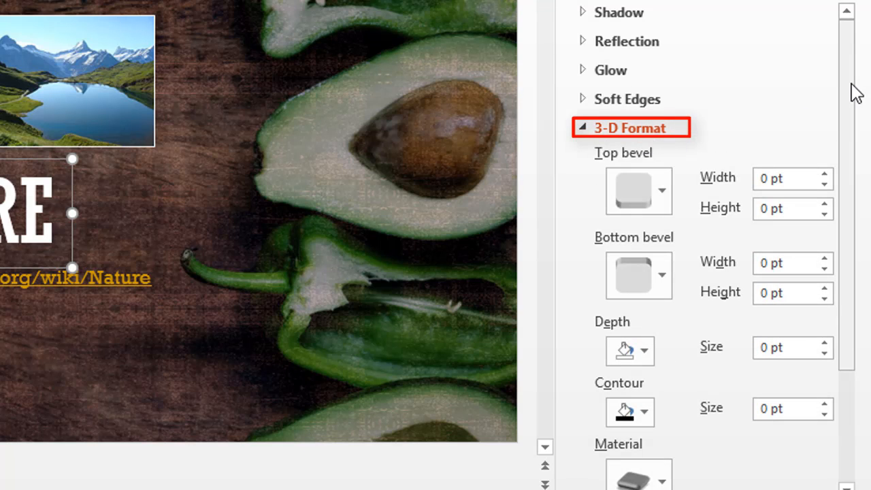
left_click_drag(853, 88, 841, 166)
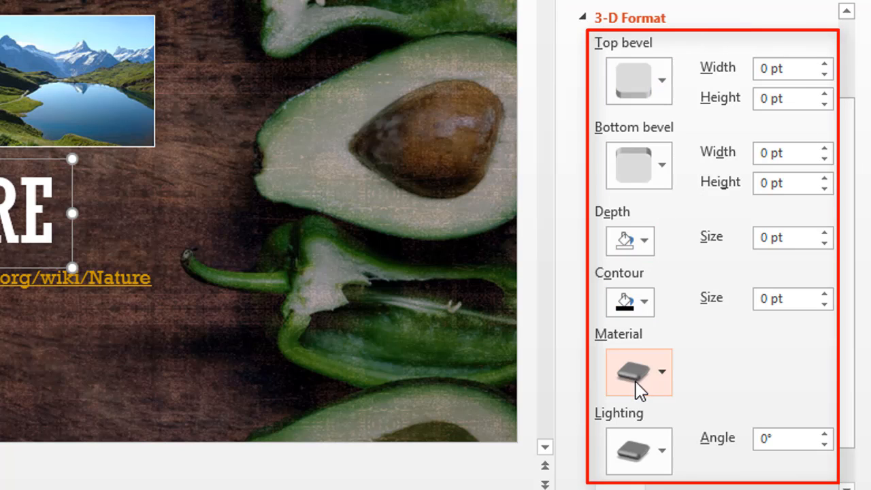
left_click(654, 20)
left_click(632, 163)
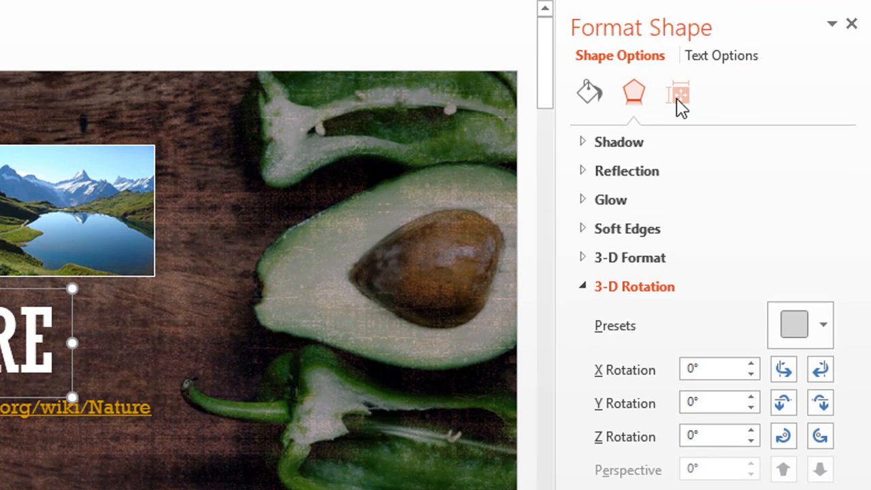
Look over the title box's Size settings, including height, width, rotation, scale and aspect ratio, without editing them.
left_click(676, 99)
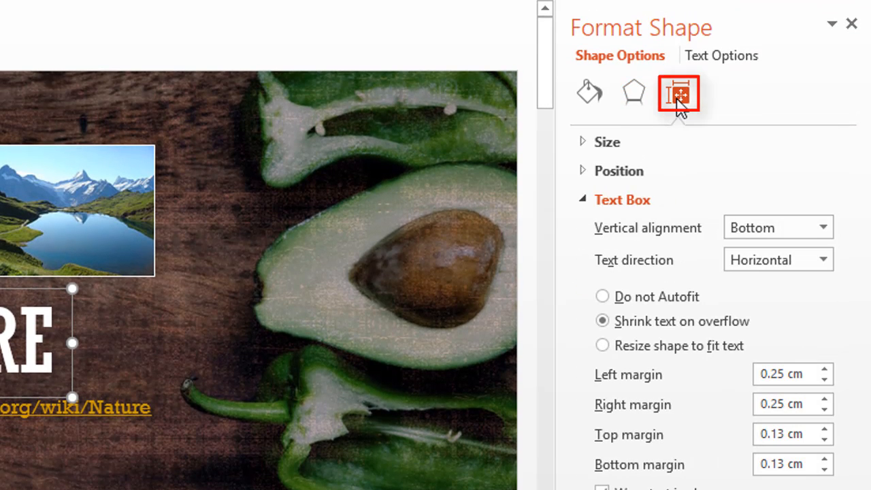
left_click(605, 142)
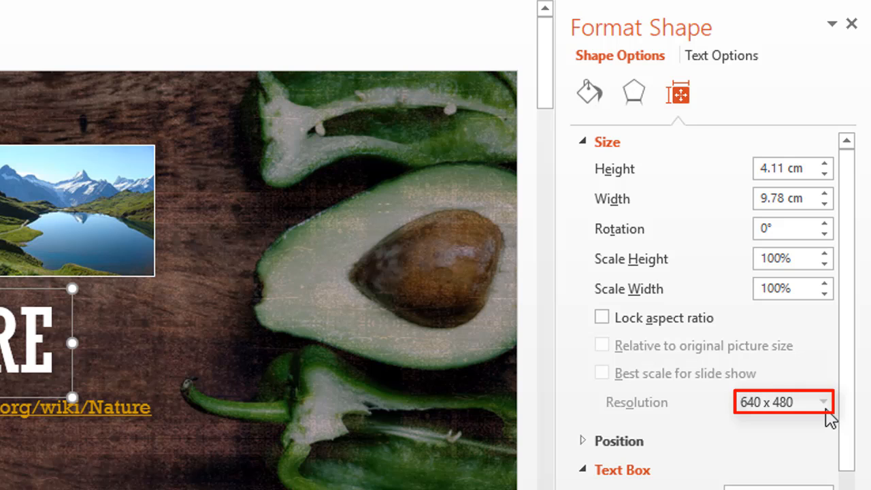
left_click(614, 146)
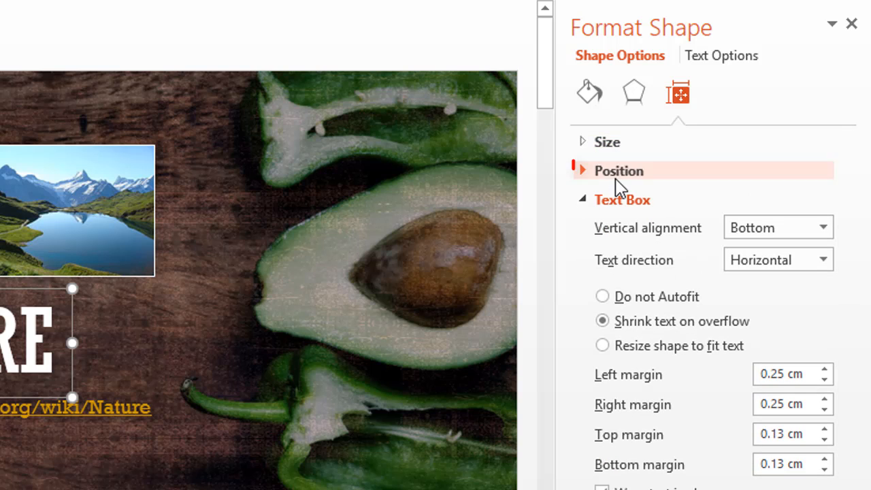
Examine the title box's Position settings and the reference point choices for horizontal and vertical position, keeping the current ones.
left_click(620, 174)
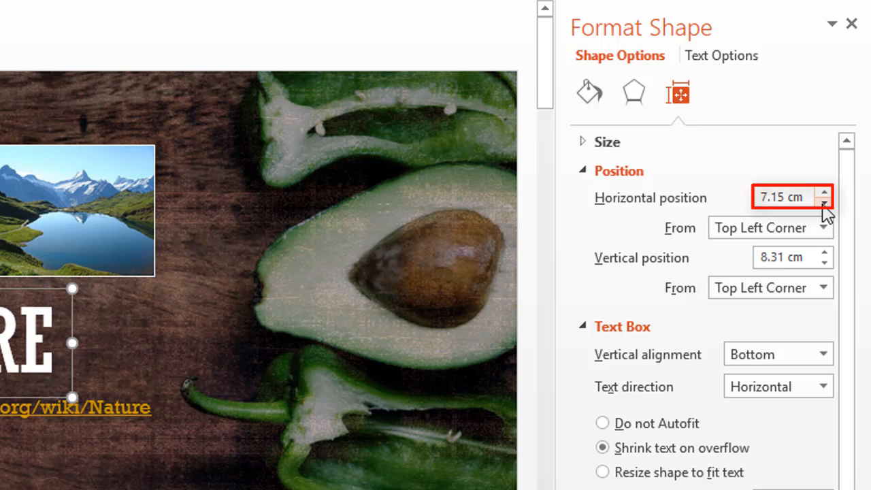
left_click(823, 229)
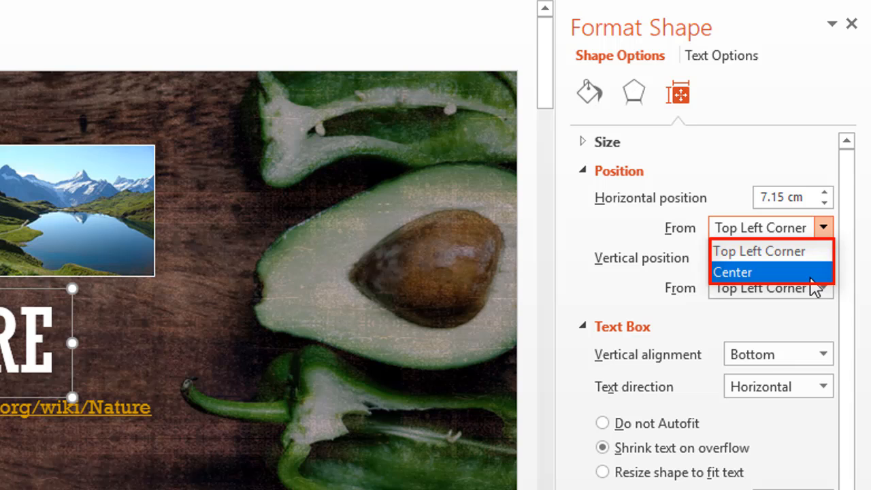
left_click(823, 227)
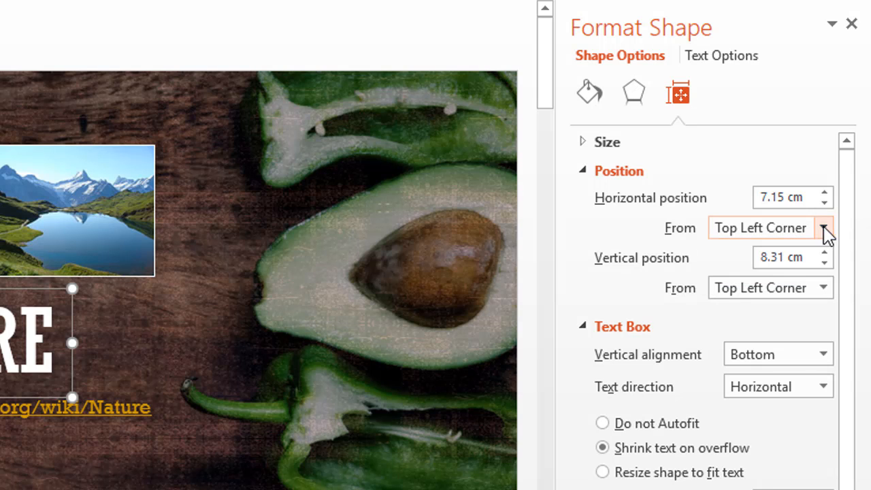
left_click(823, 288)
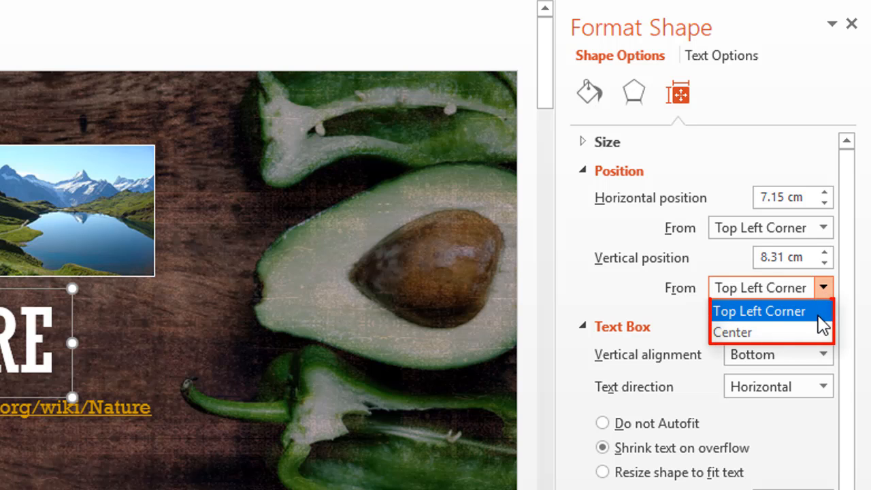
left_click(846, 339)
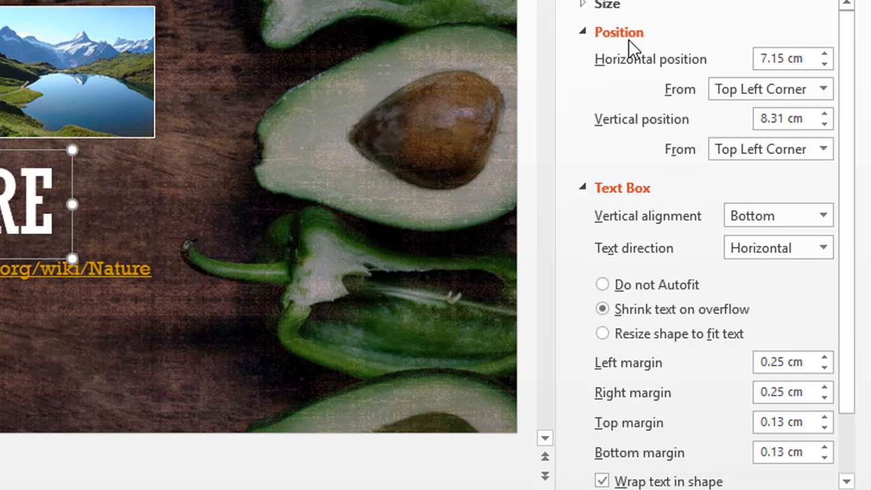
left_click(628, 40)
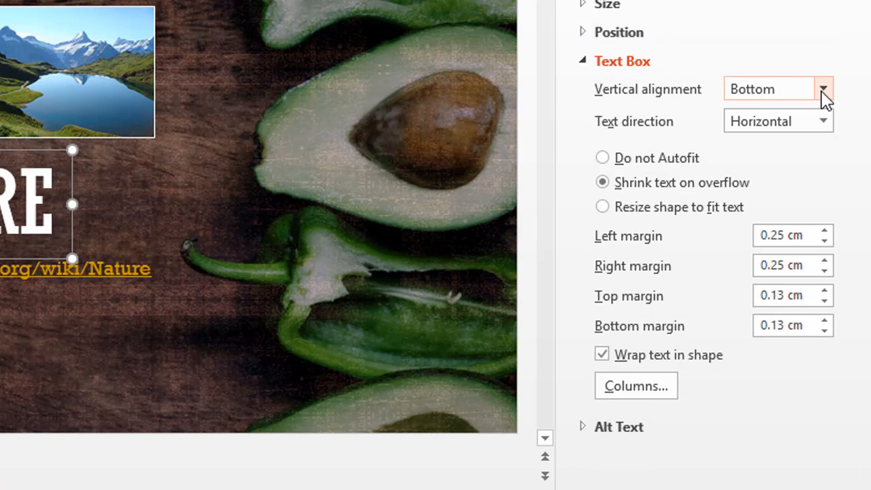
Look through the title shape's Text Box settings, including vertical alignment, text direction and columns, plus its Alt Text fields, without changing any.
left_click(823, 90)
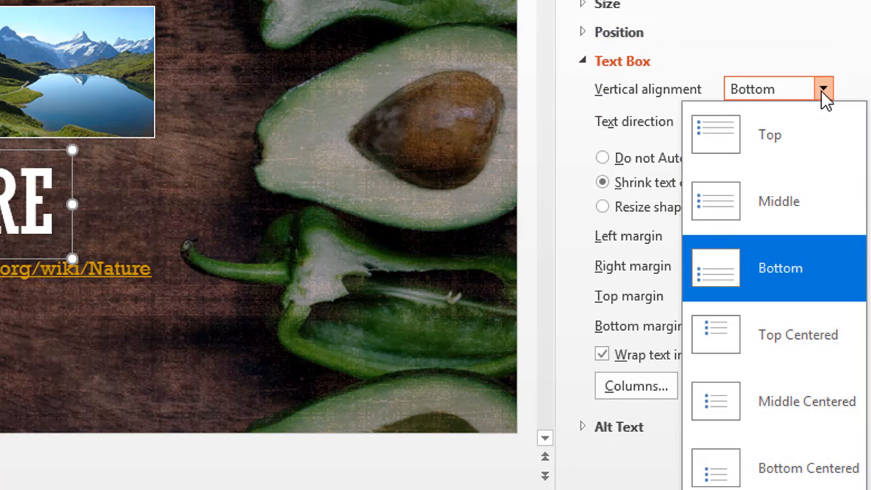
left_click(822, 89)
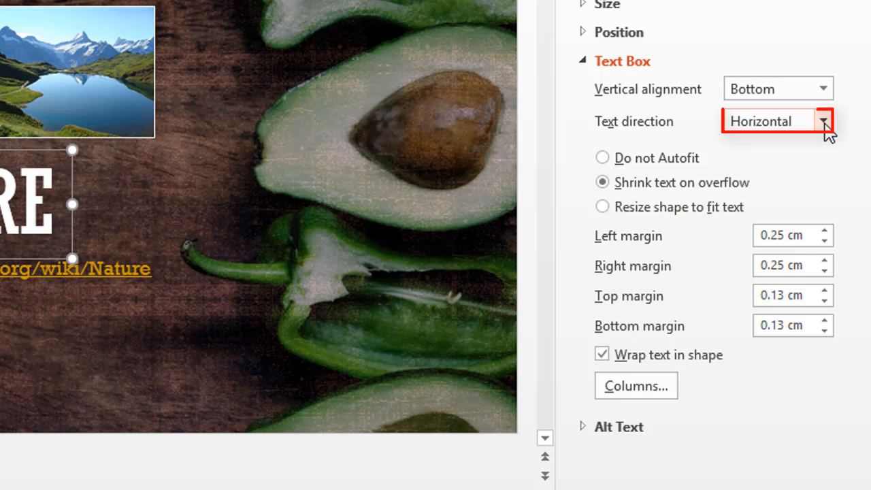
left_click(823, 123)
left_click(823, 121)
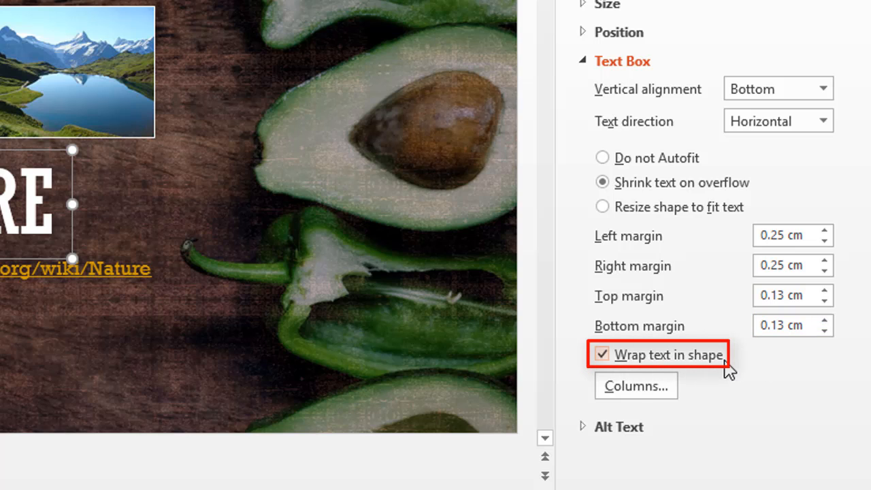
left_click(636, 385)
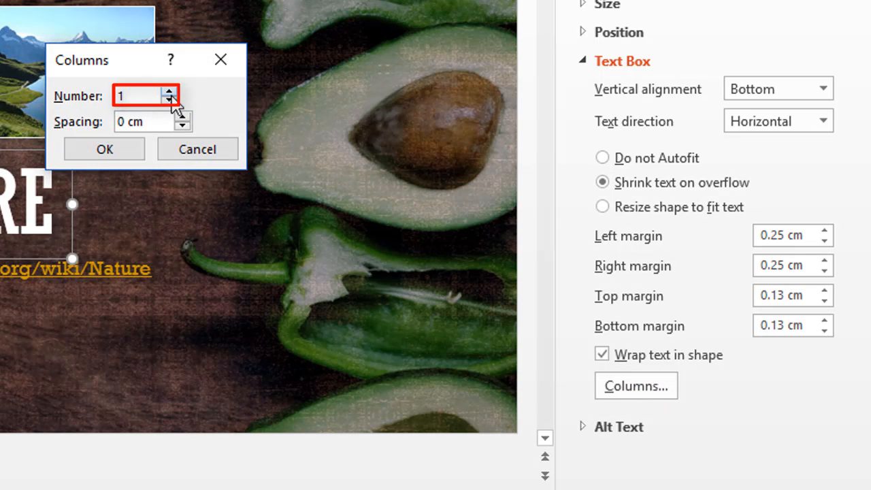
left_click(201, 148)
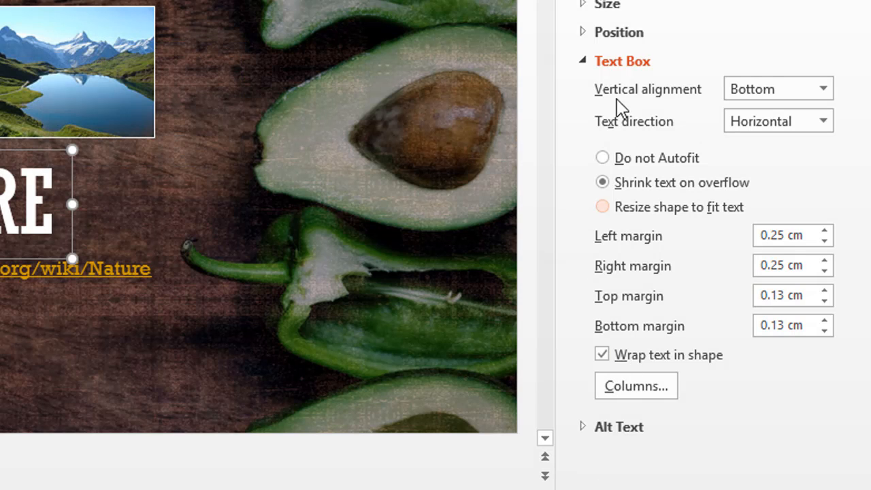
left_click(620, 60)
left_click(636, 90)
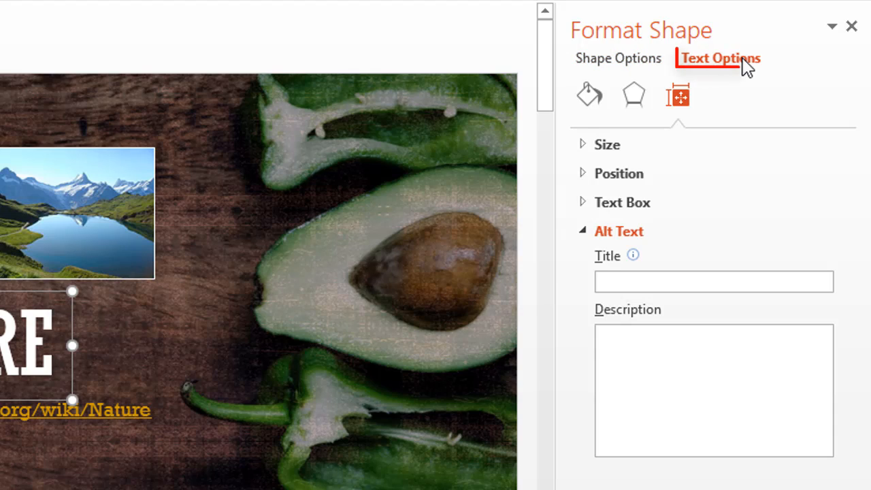
Examine the Text Fill and Text Outline choices for the title text, keeping the current ones.
left_click(742, 58)
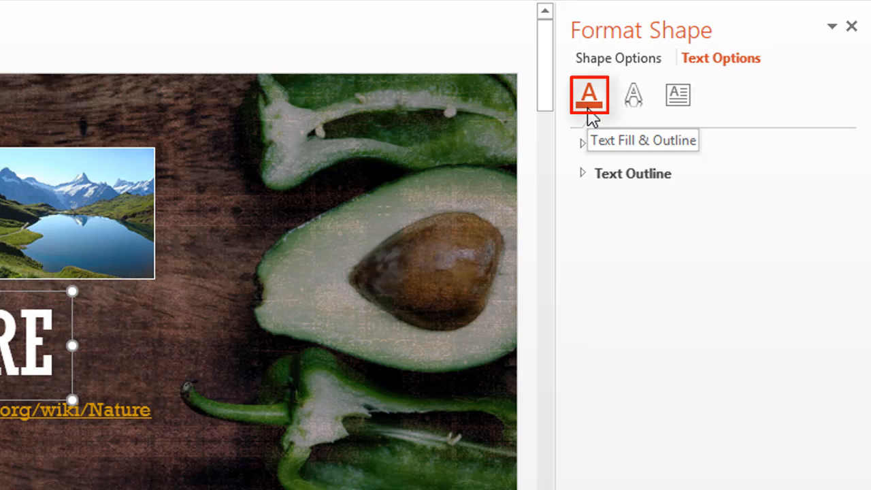
left_click(584, 145)
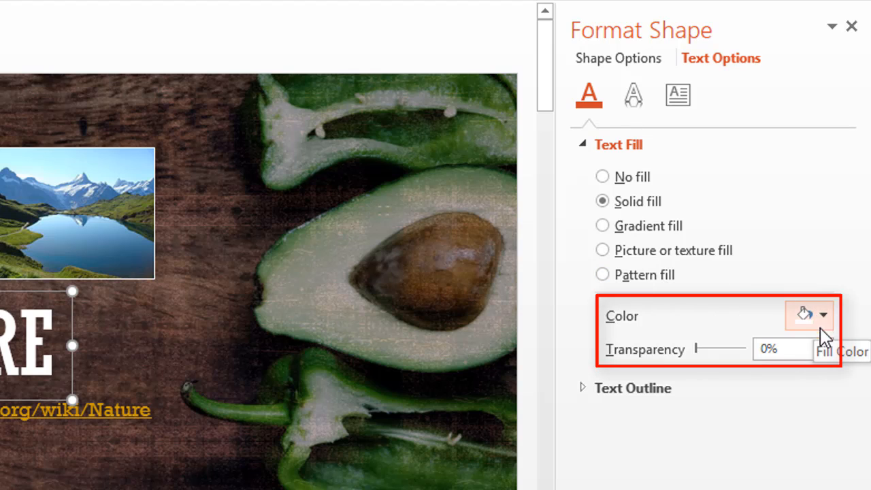
left_click(642, 148)
left_click(645, 174)
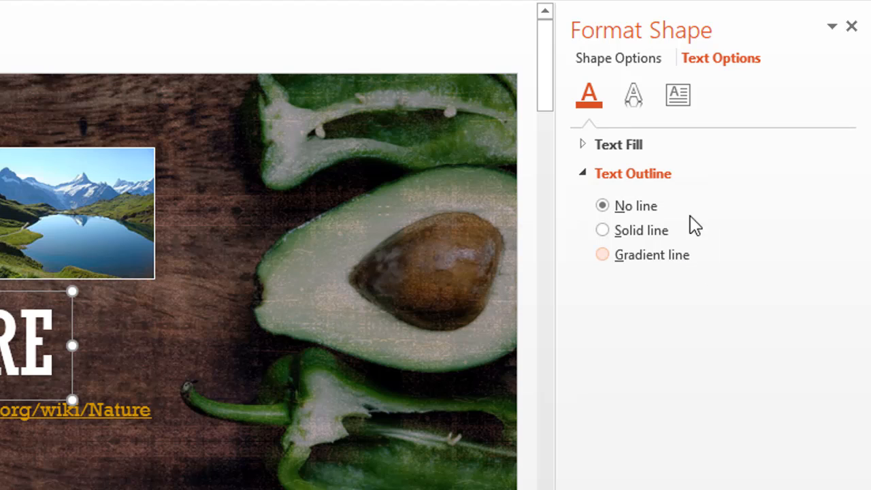
Examine the title text's Shadow and Reflection effect settings without applying either effect.
left_click(632, 104)
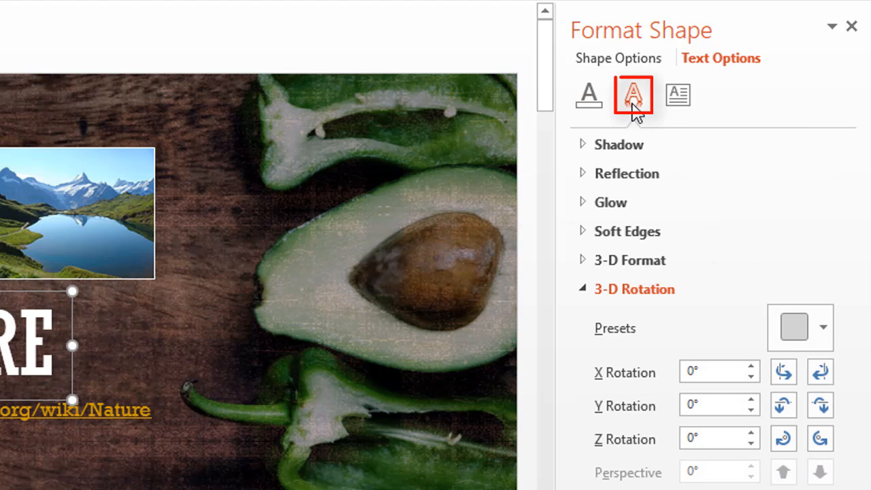
left_click(618, 145)
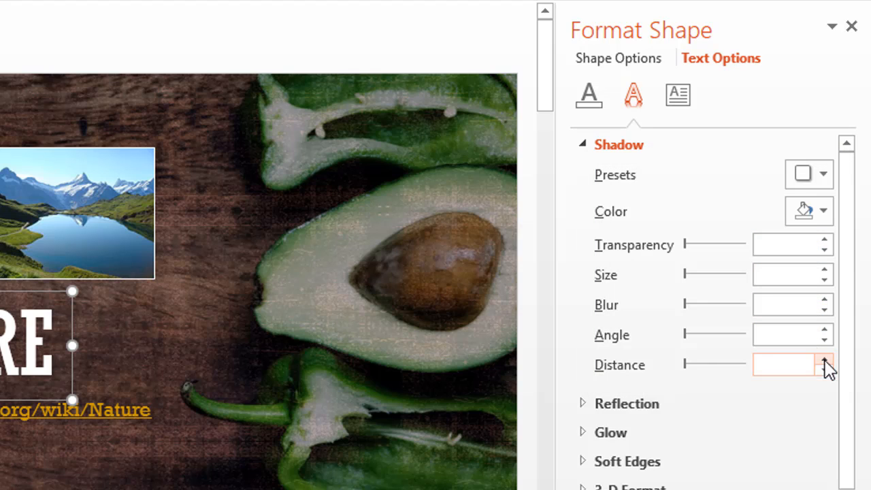
left_click(640, 145)
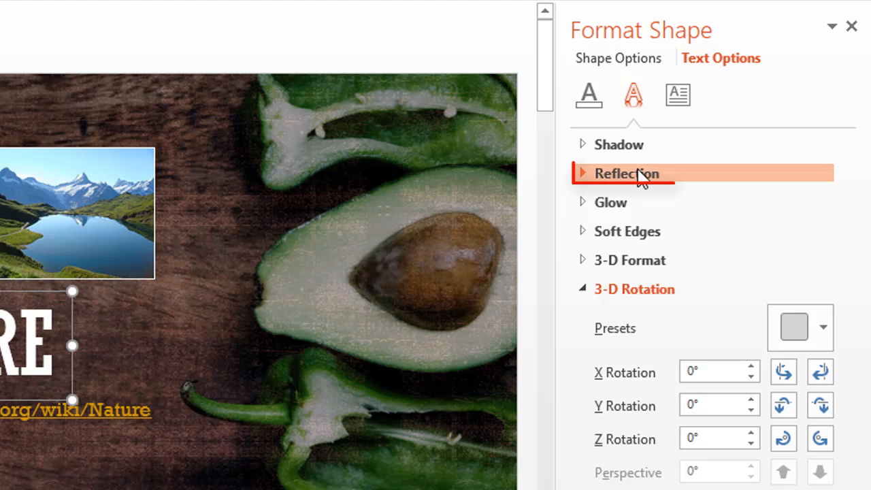
left_click(637, 172)
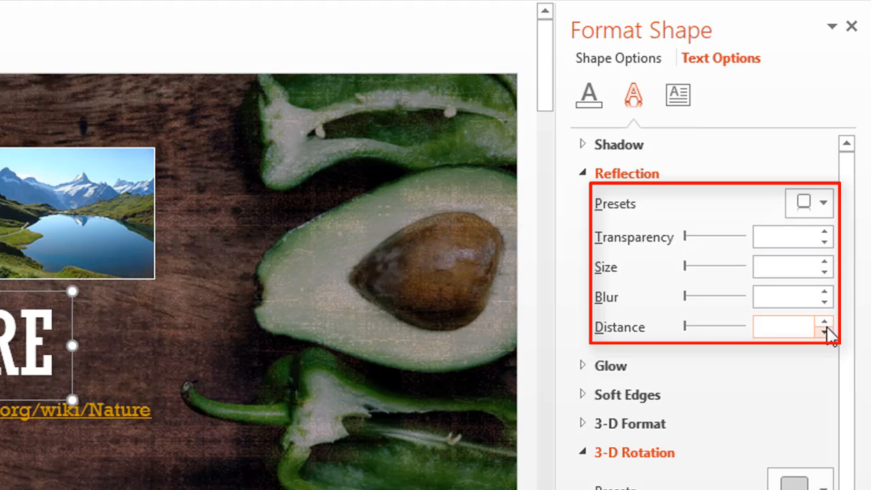
left_click(661, 179)
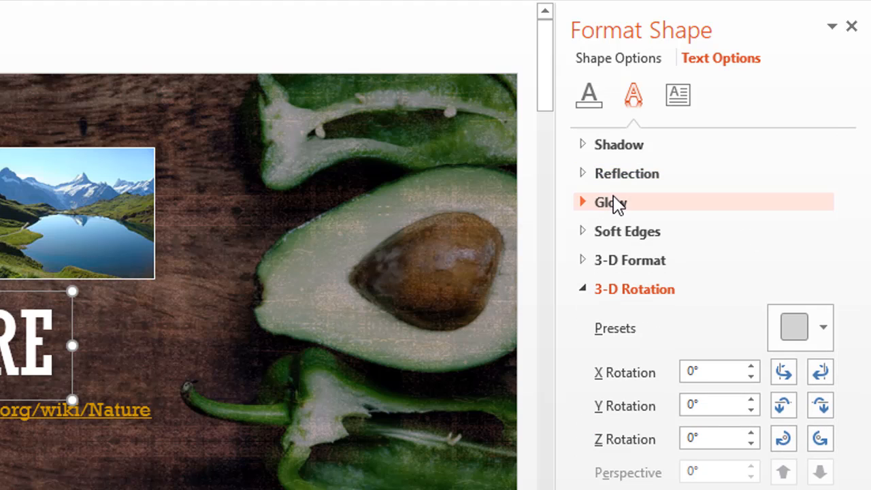
Look over the title text's Glow and Soft Edges effect settings without editing them.
left_click(616, 202)
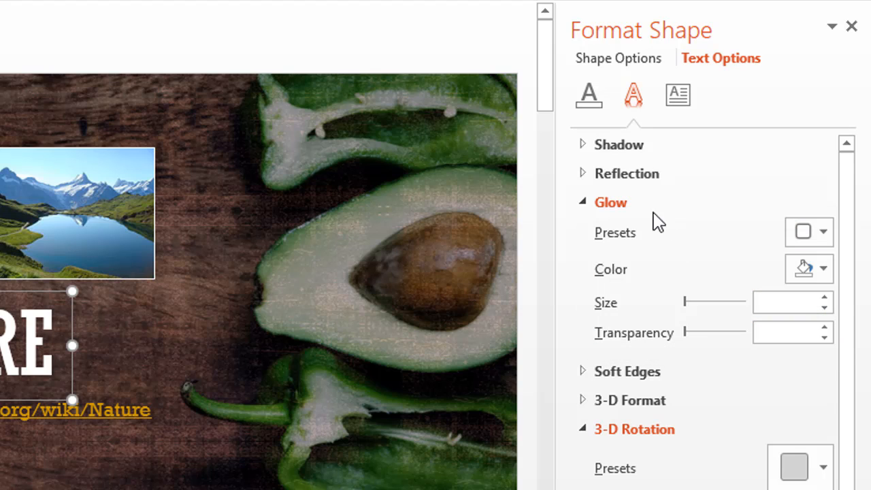
left_click(633, 204)
left_click(651, 233)
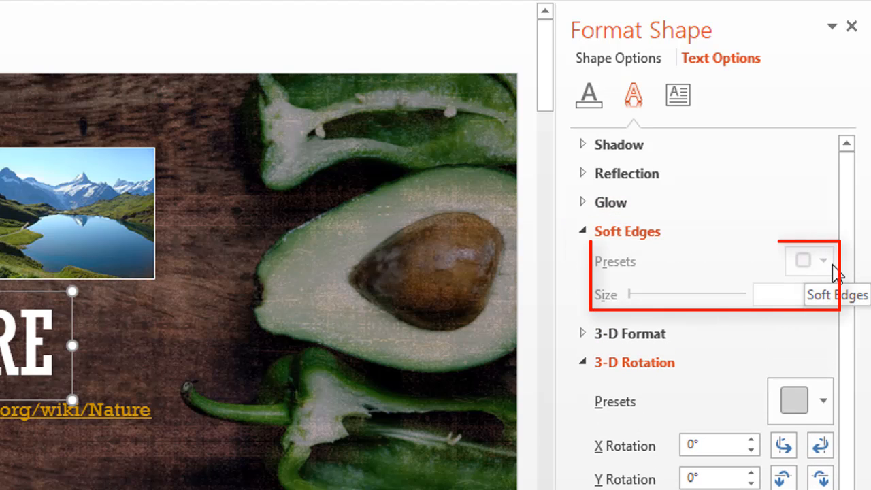
left_click(660, 232)
Examine the title text's 3-D Format settings, including bevel, depth, contour, material and lighting, and its 3-D Rotation settings.
left_click(657, 263)
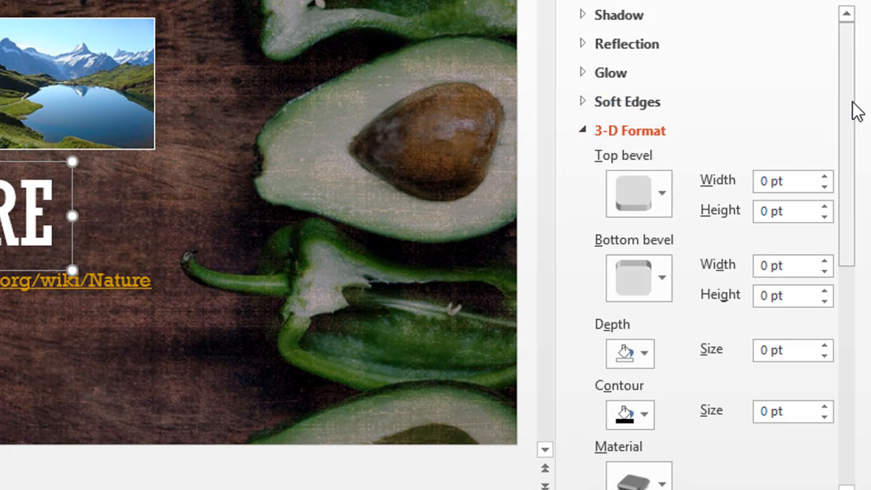
left_click_drag(855, 111, 856, 168)
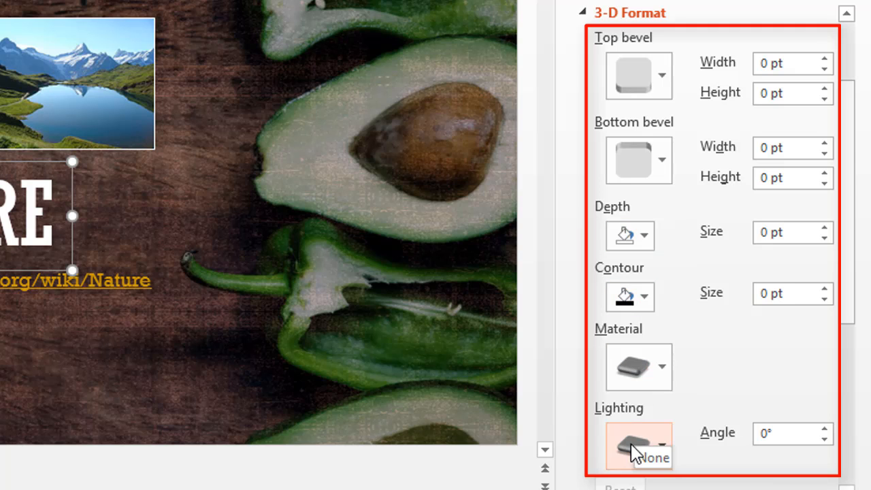
left_click(649, 18)
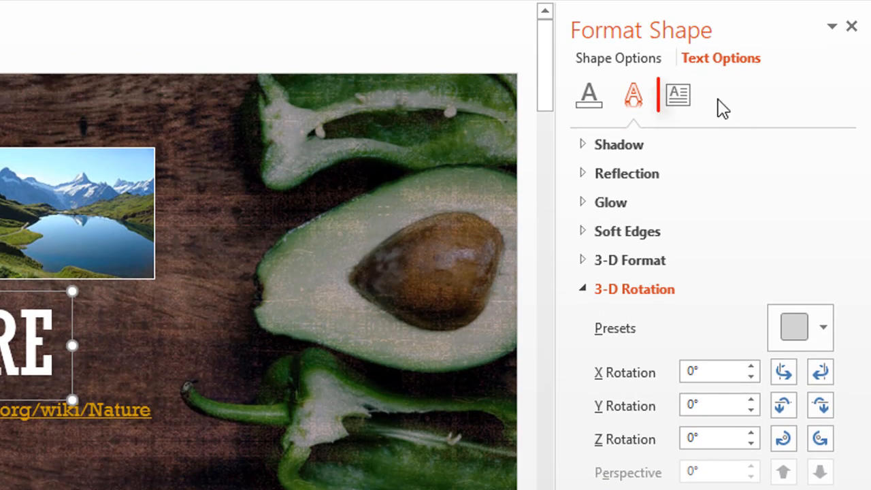
Review the Text Box alignment, direction and column settings under Text Options without editing them, and close the Format Shape settings.
left_click(678, 95)
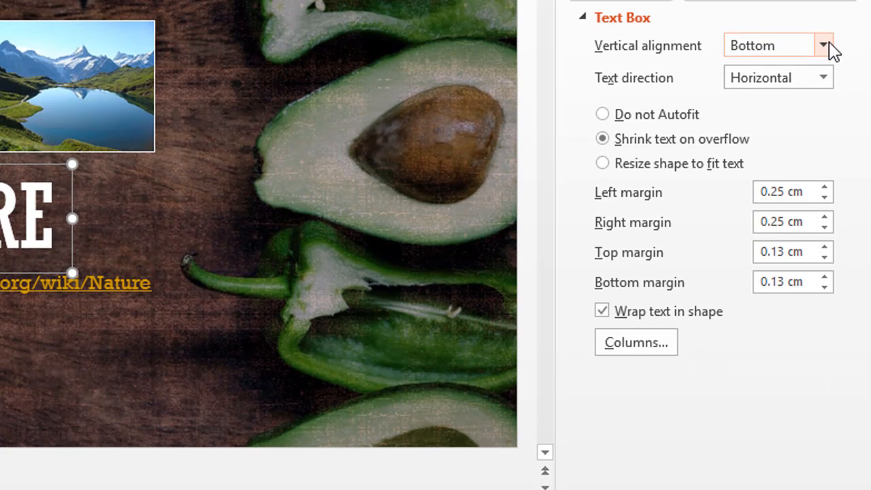
left_click(824, 101)
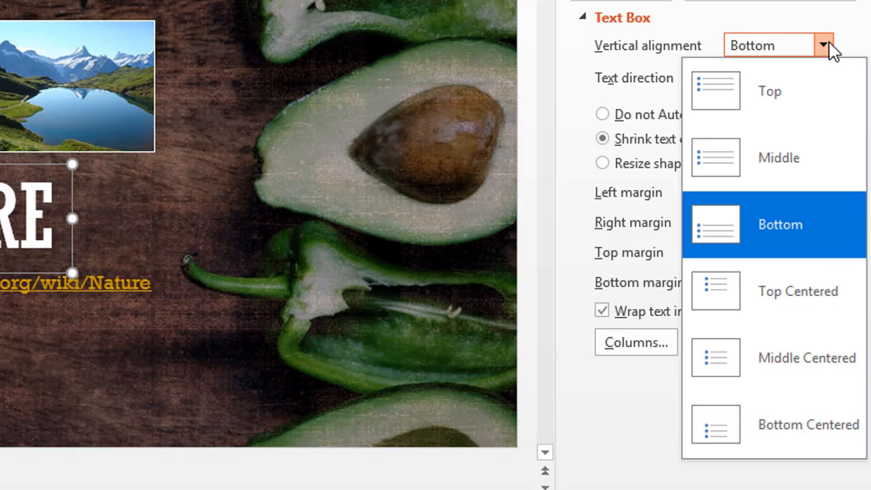
left_click(824, 47)
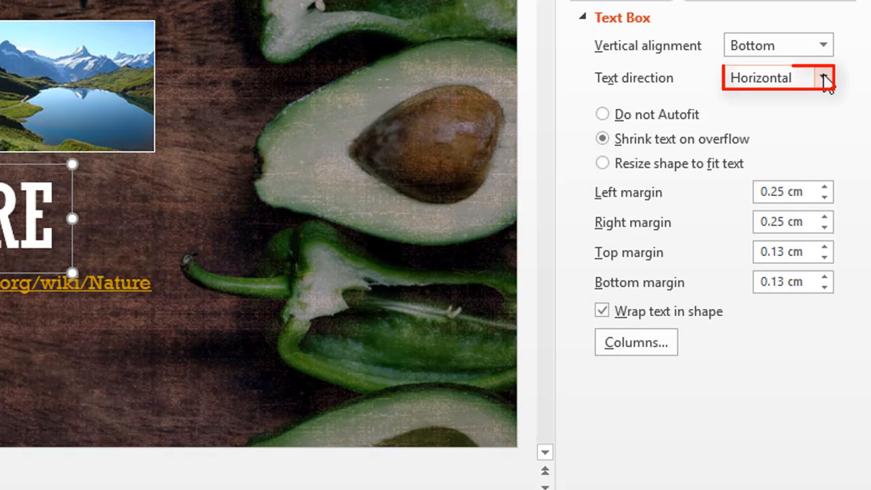
left_click(824, 78)
left_click(824, 78)
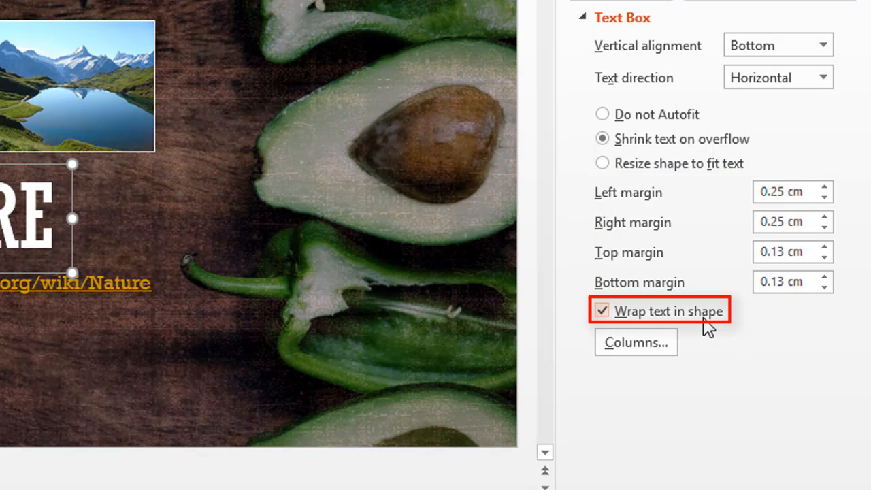
left_click(665, 350)
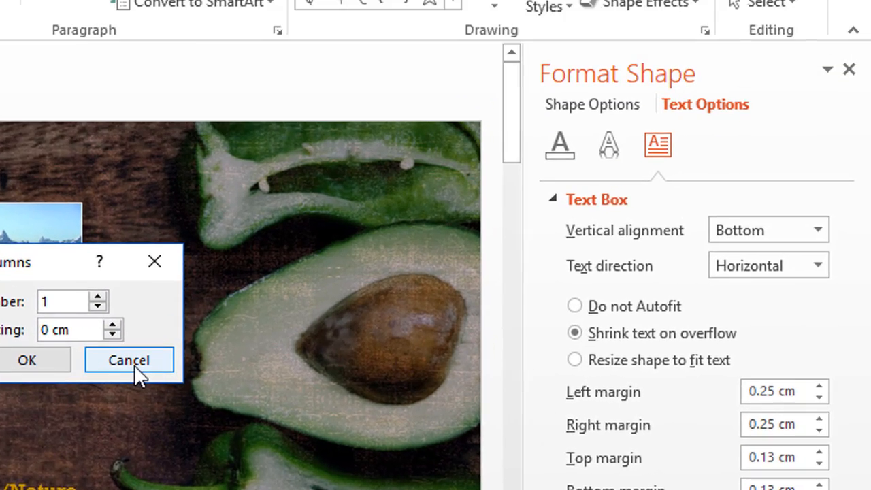
left_click(129, 361)
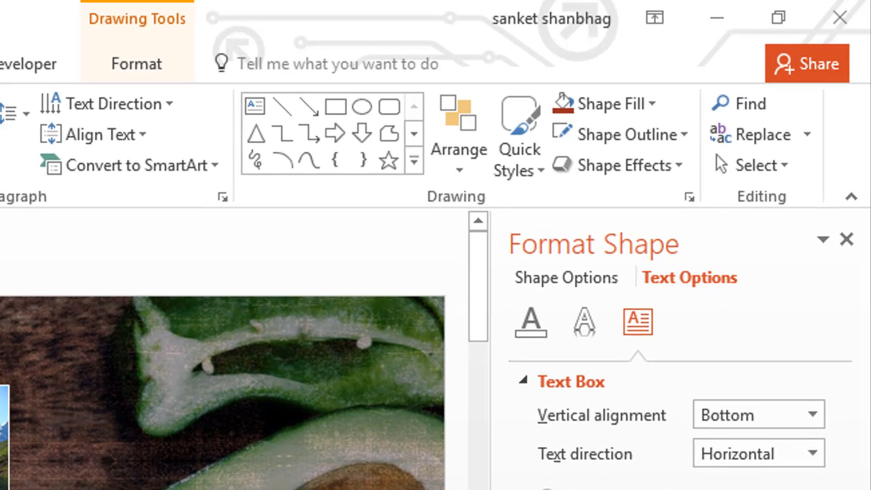
left_click(846, 239)
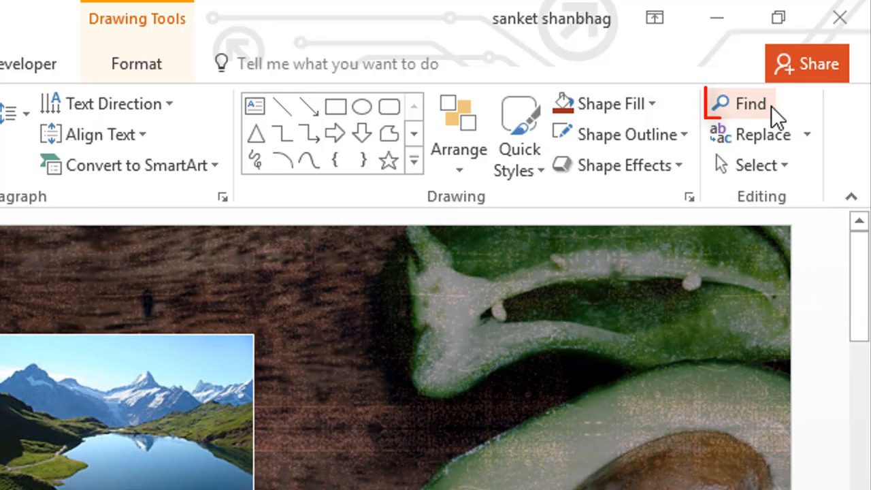
Look through the Replace and Select command choices, including Replace Fonts and Selection Pane, without running any.
left_click(809, 136)
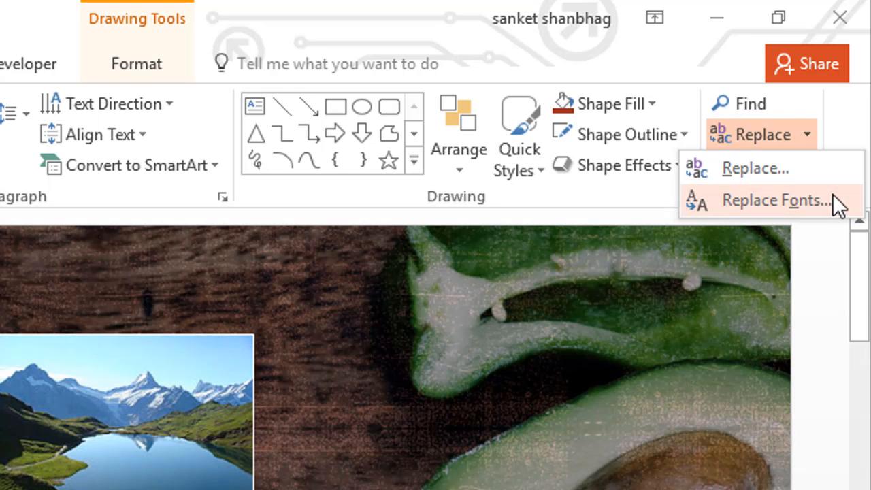
left_click(829, 276)
left_click(785, 166)
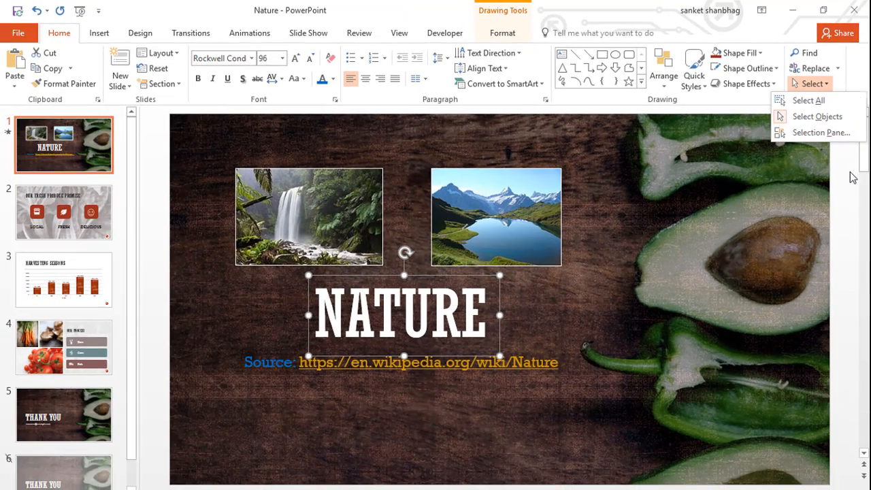
left_click(830, 342)
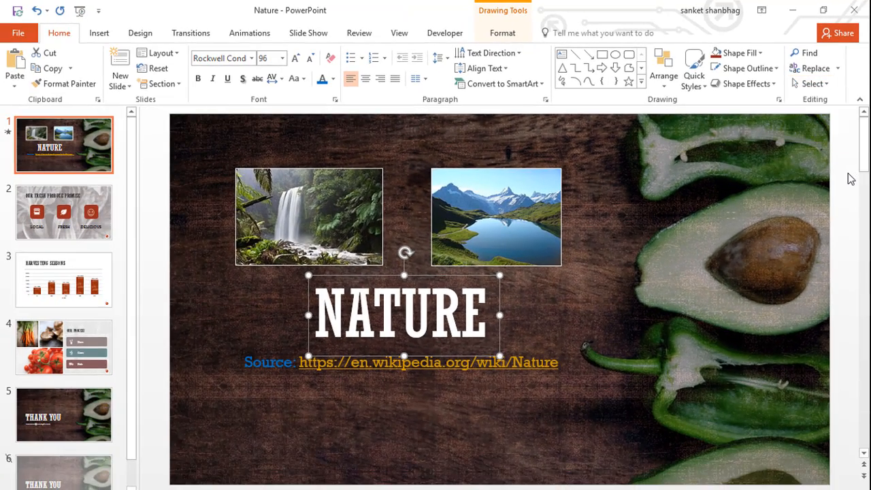